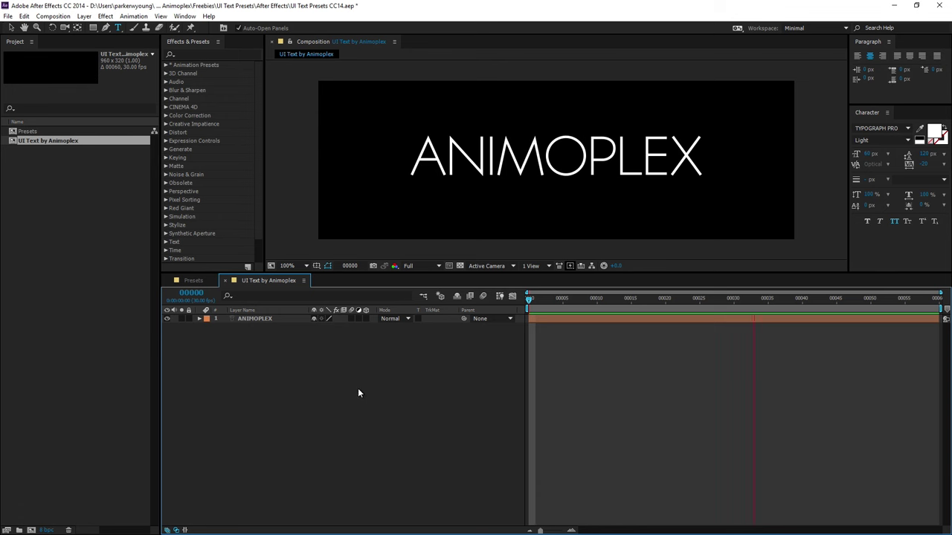
# - Replace the ANIMOPLEX layer with a new centred text layer reading LOADING INTERFACE
pyautogui.click(251, 318)
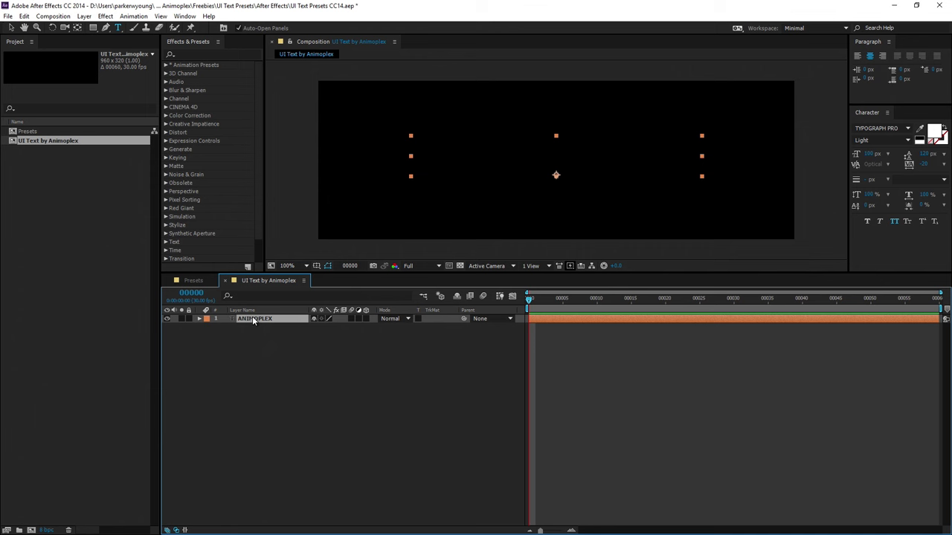
pyautogui.press('Delete')
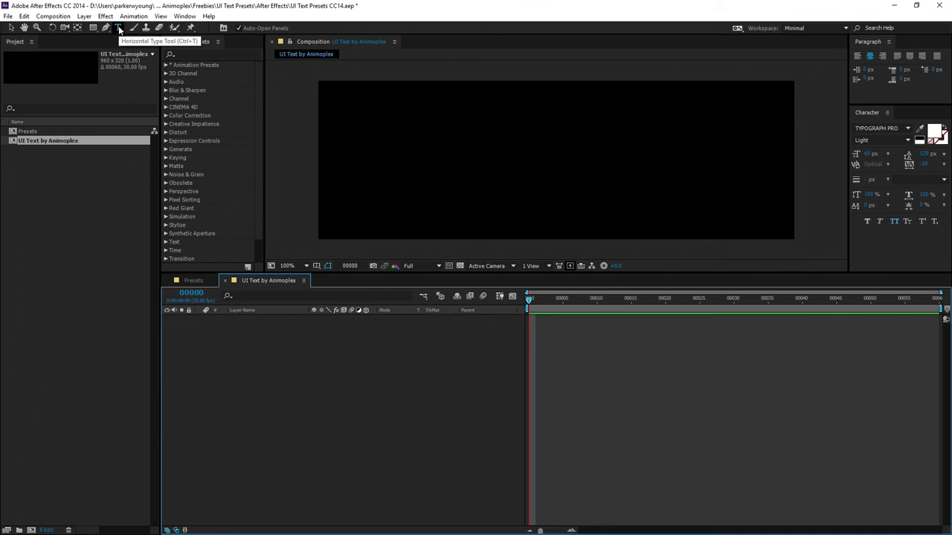
pyautogui.hotkey('ctrl', 'alt', 'shift', 't')
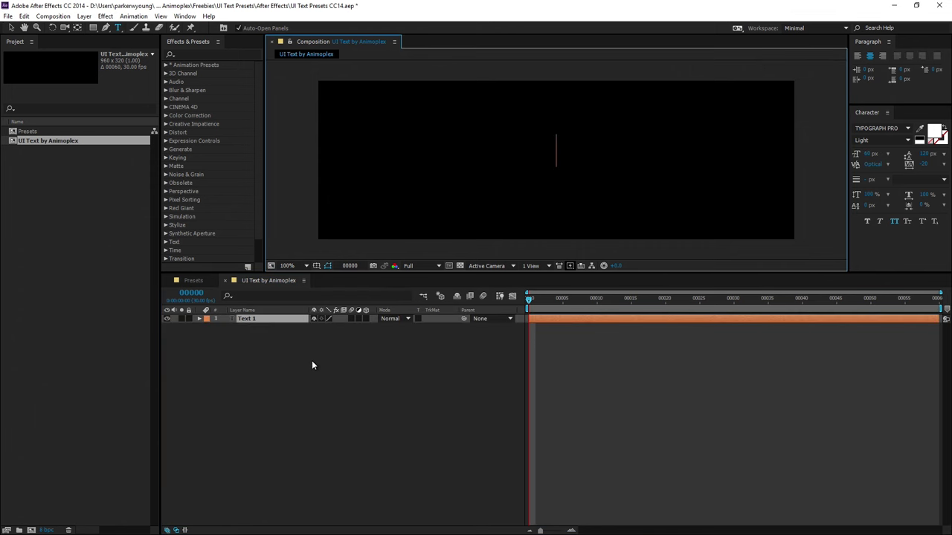
pyautogui.write('LOADING ')
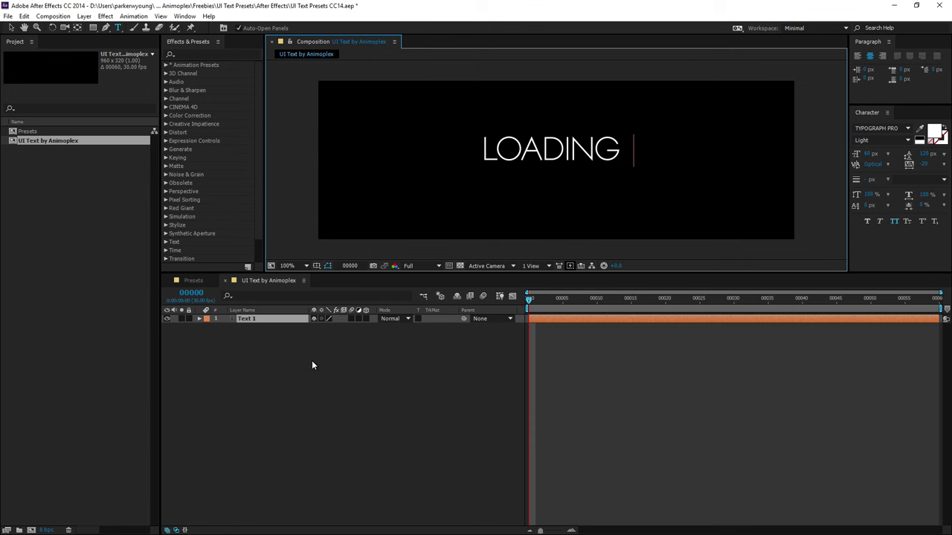
pyautogui.write('INTERFACE')
pyautogui.click(306, 370)
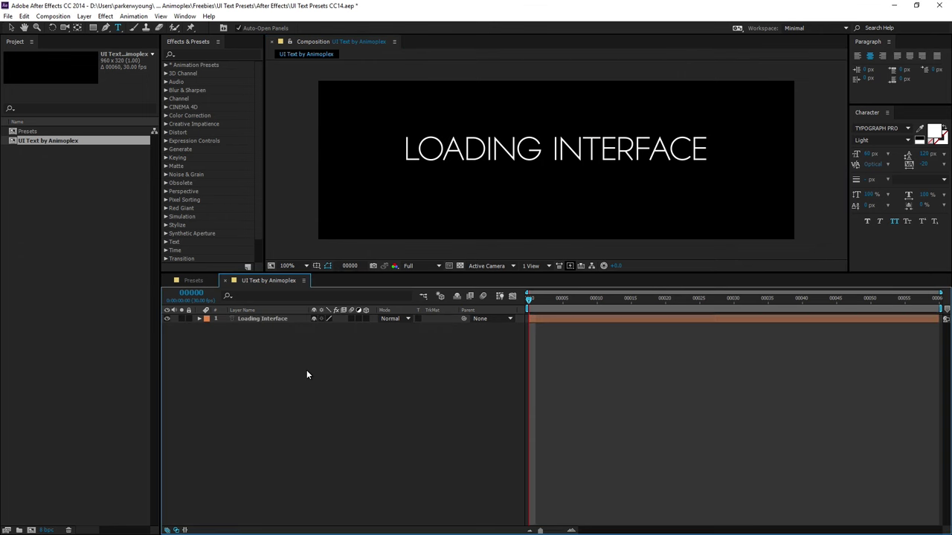
pyautogui.click(266, 319)
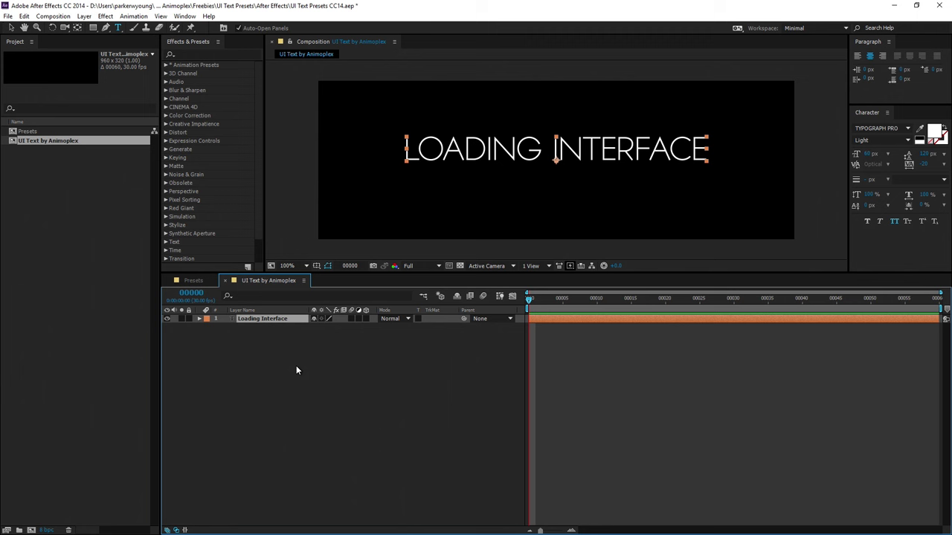
# - Add an Opacity text animator to Loading Interface and set its Opacity to 0%
pyautogui.click(199, 319)
pyautogui.click(223, 329)
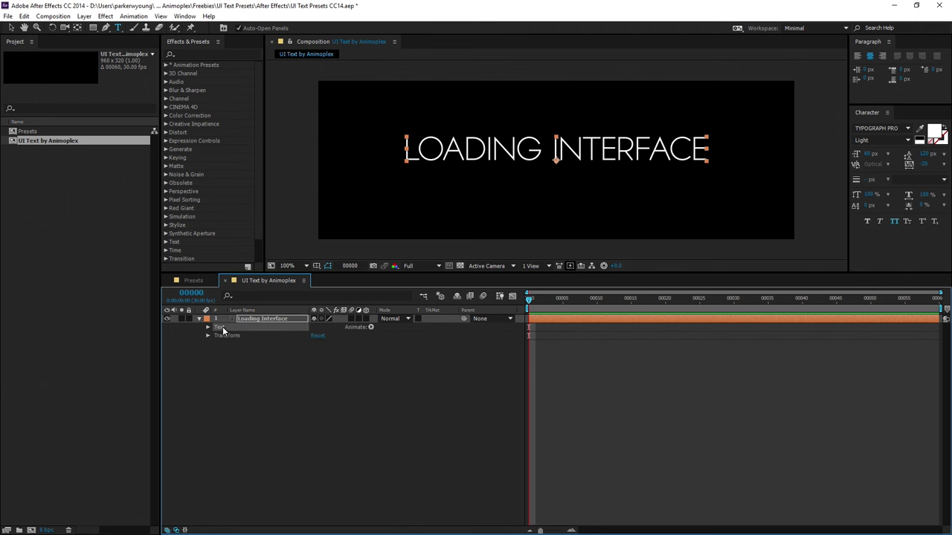
pyautogui.click(371, 327)
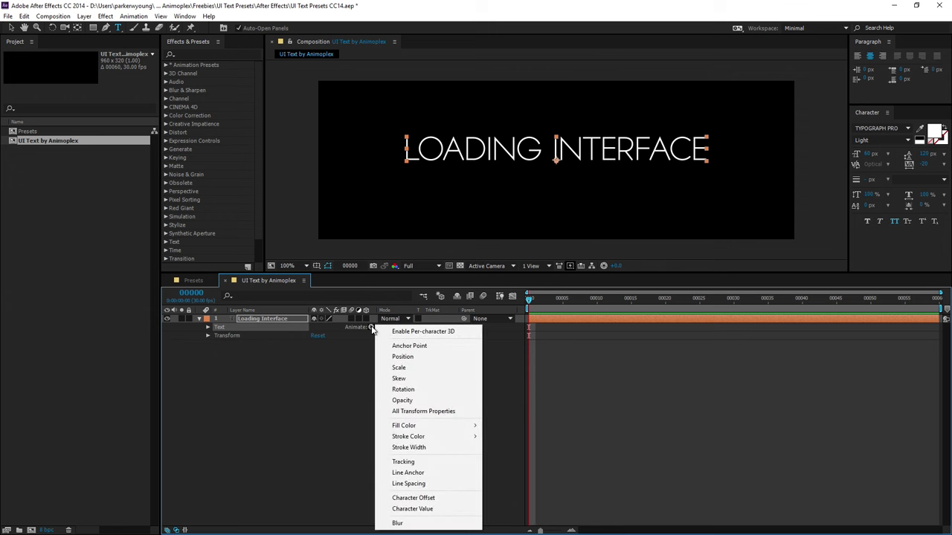
pyautogui.click(407, 403)
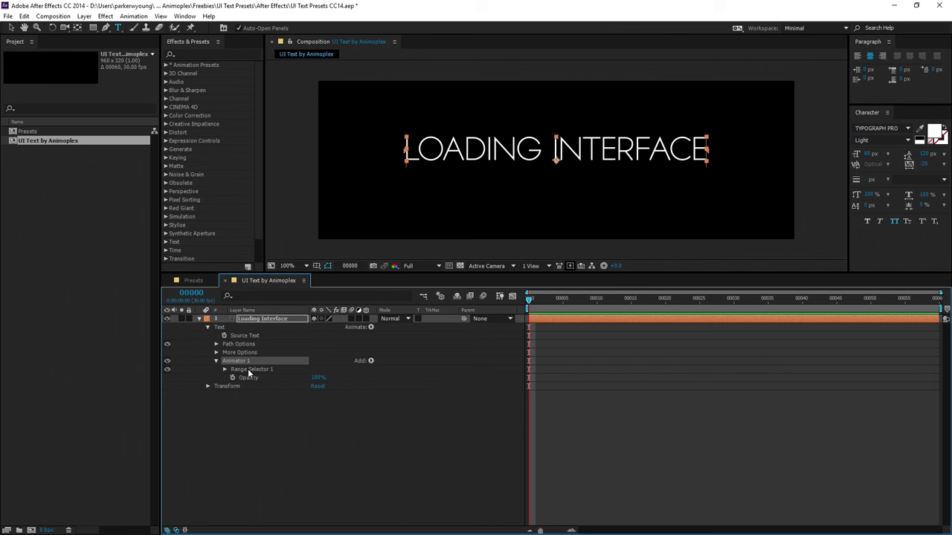
pyautogui.click(248, 370)
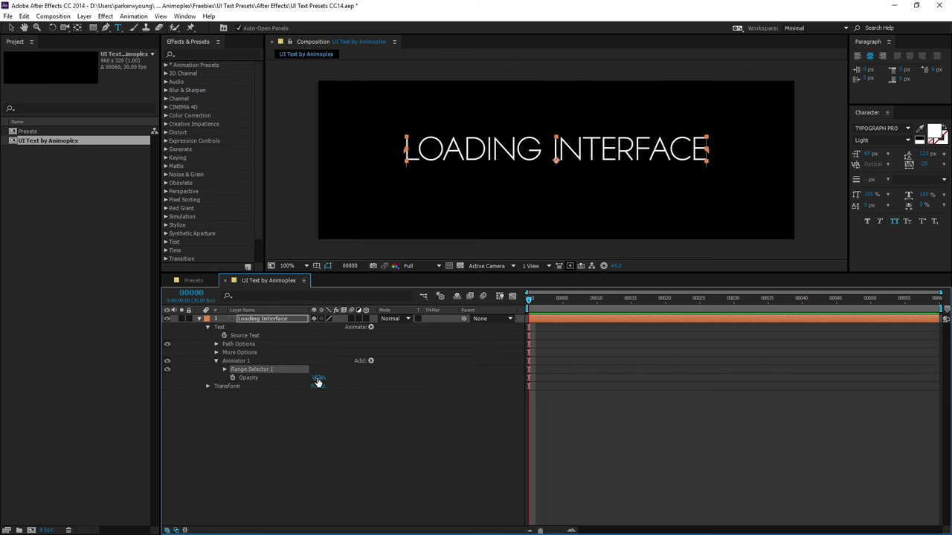
pyautogui.moveTo(318, 381); pyautogui.dragTo(253, 380)
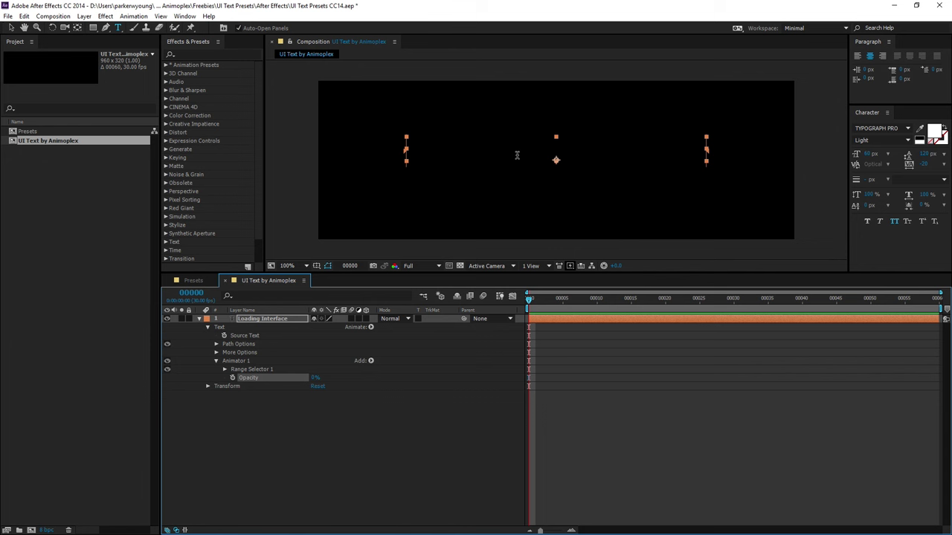
# - Keyframe Range Selector Start from 0% at frame 0 to 100% at frame 30, then scrub to check
pyautogui.click(225, 369)
pyautogui.click(233, 404)
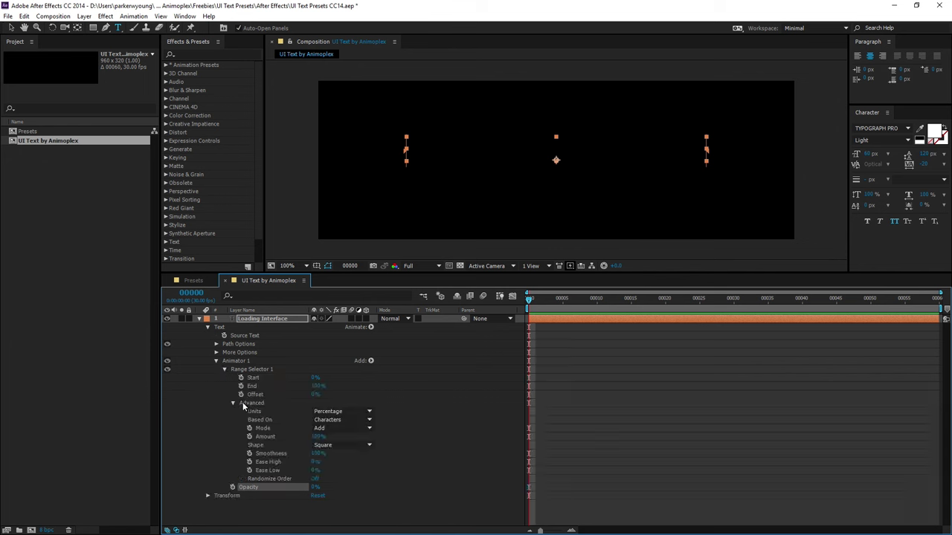
pyautogui.click(253, 379)
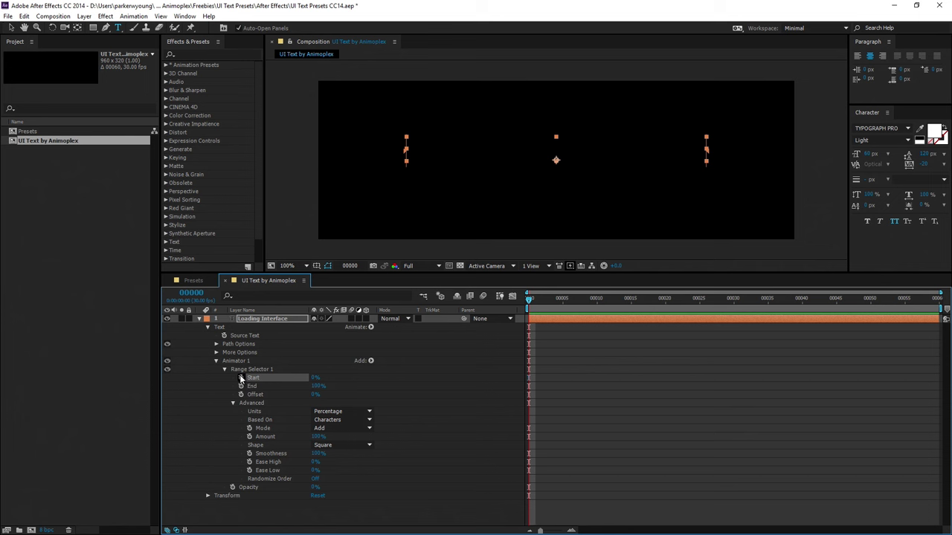
pyautogui.click(241, 378)
pyautogui.moveTo(597, 298); pyautogui.dragTo(734, 308)
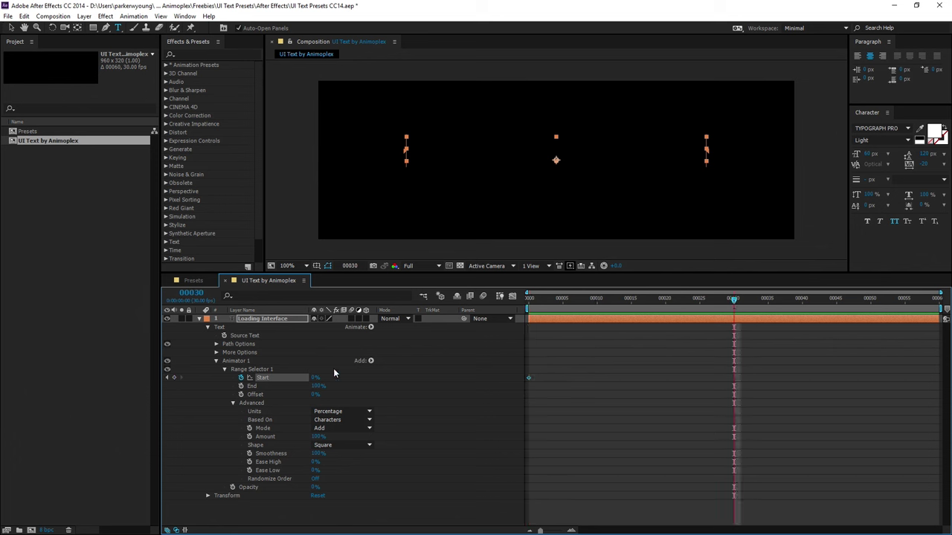
pyautogui.moveTo(317, 378); pyautogui.dragTo(712, 382)
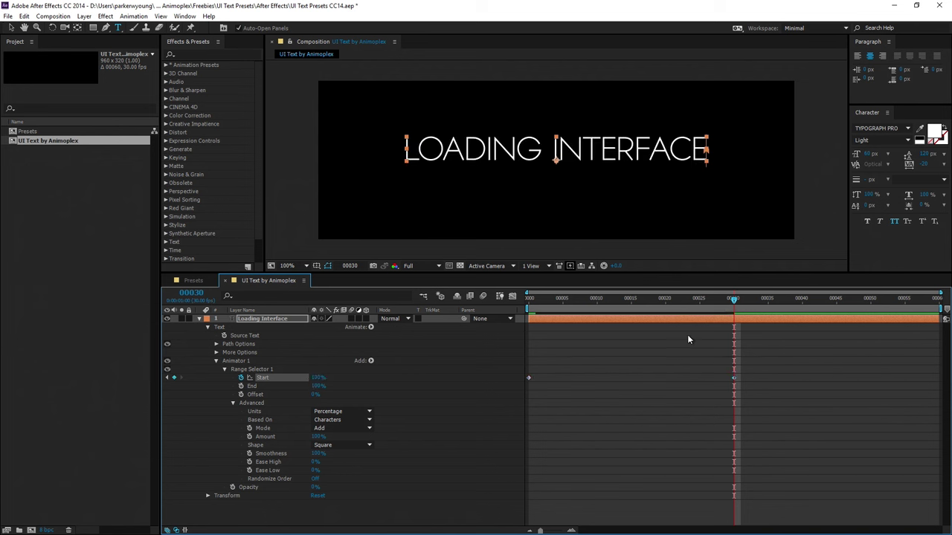
pyautogui.moveTo(723, 301); pyautogui.dragTo(484, 327)
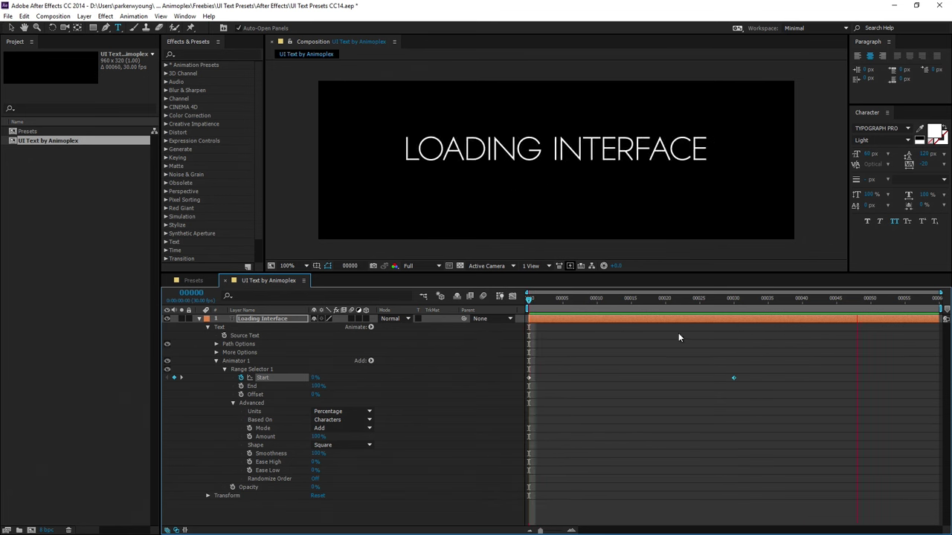
pyautogui.click(515, 375)
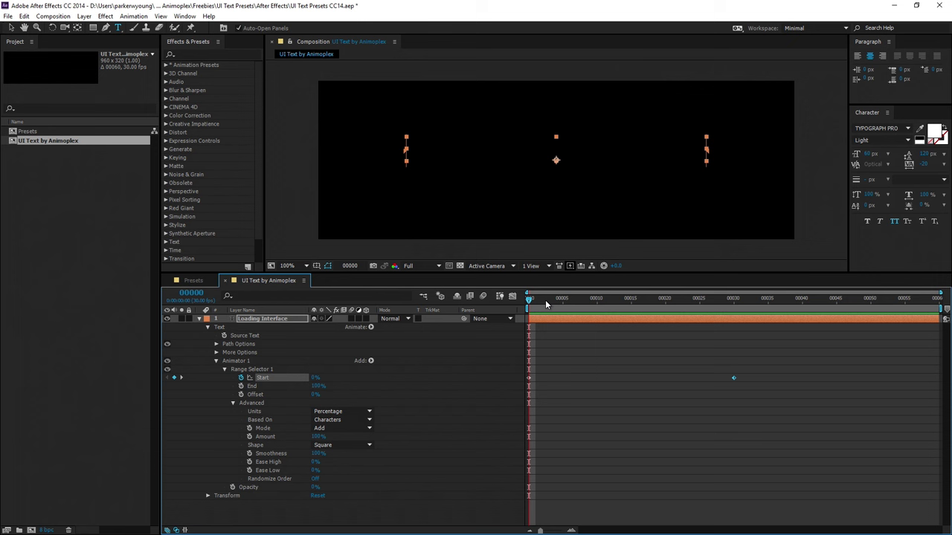
pyautogui.moveTo(546, 305); pyautogui.dragTo(744, 319)
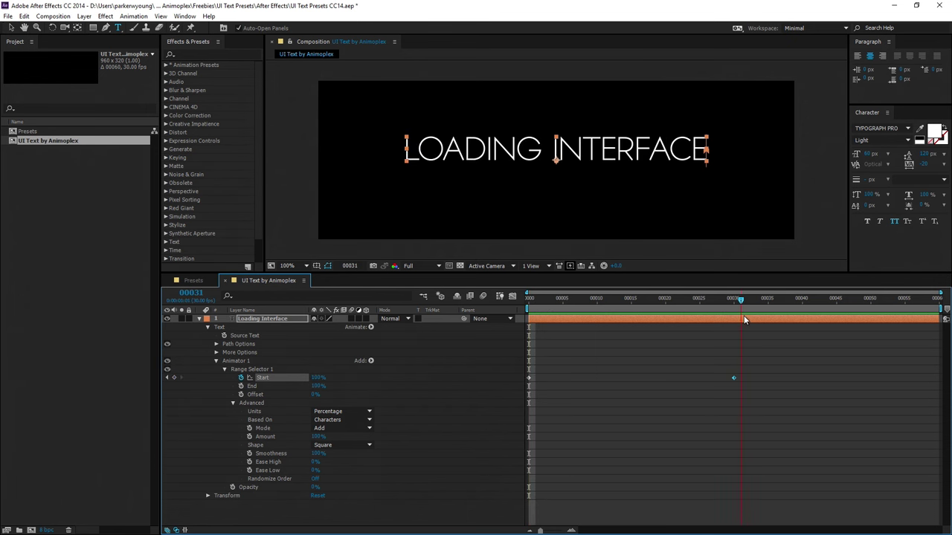
# - Turn Randomize Order on and preview the randomized letter reveal from frame 0
pyautogui.click(256, 480)
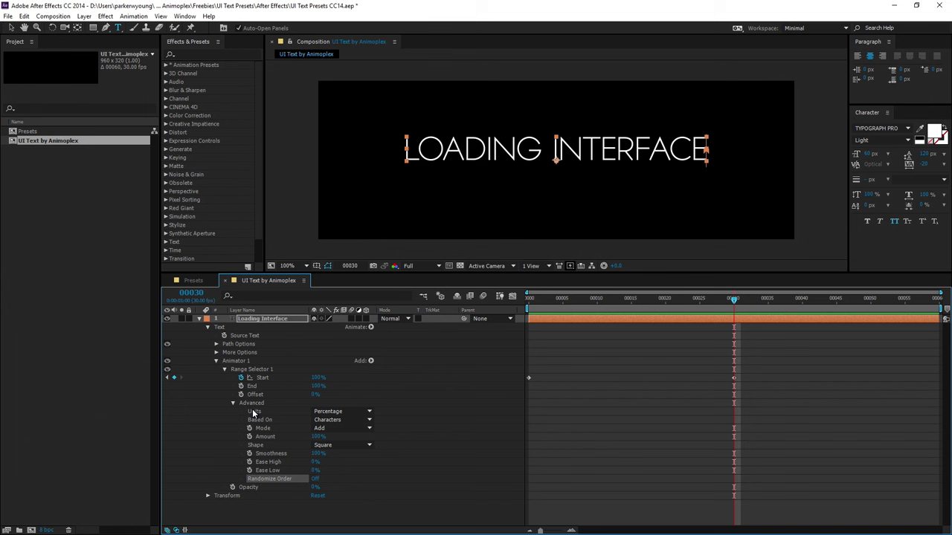
pyautogui.click(316, 481)
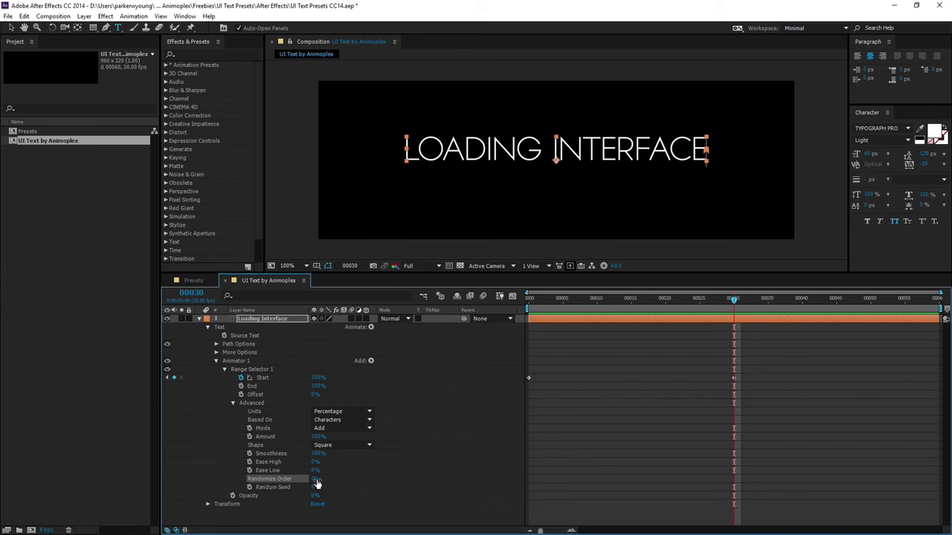
pyautogui.moveTo(719, 310); pyautogui.dragTo(464, 326)
pyautogui.press('space')
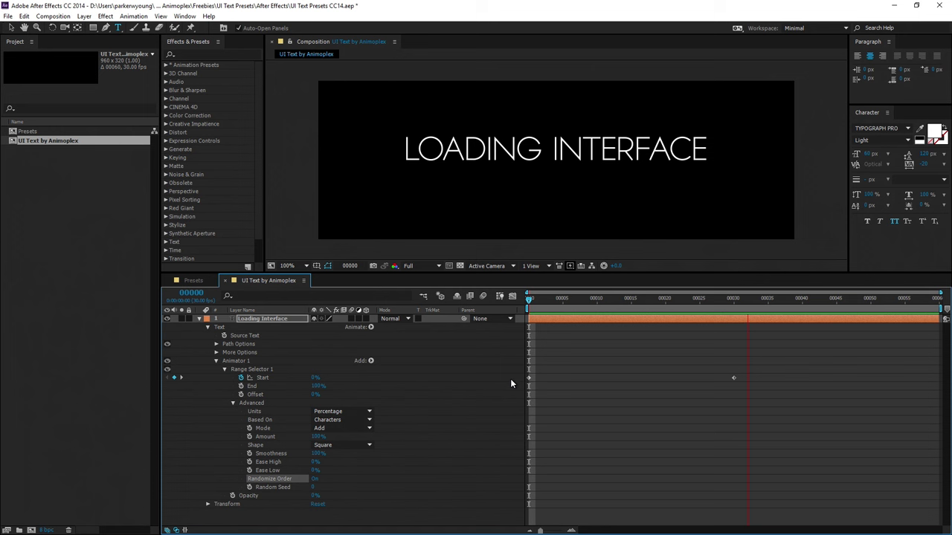
pyautogui.moveTo(552, 301); pyautogui.dragTo(733, 313)
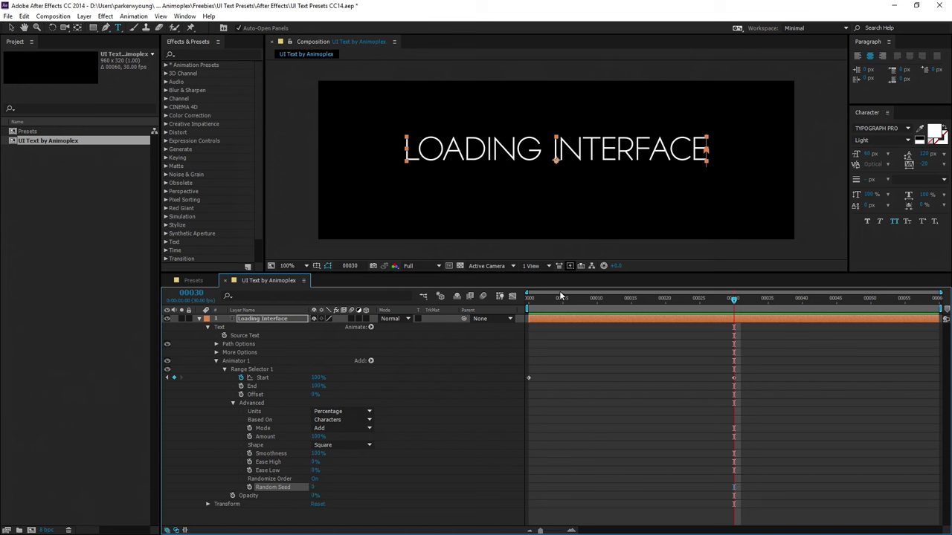
pyautogui.moveTo(559, 291); pyautogui.dragTo(659, 316)
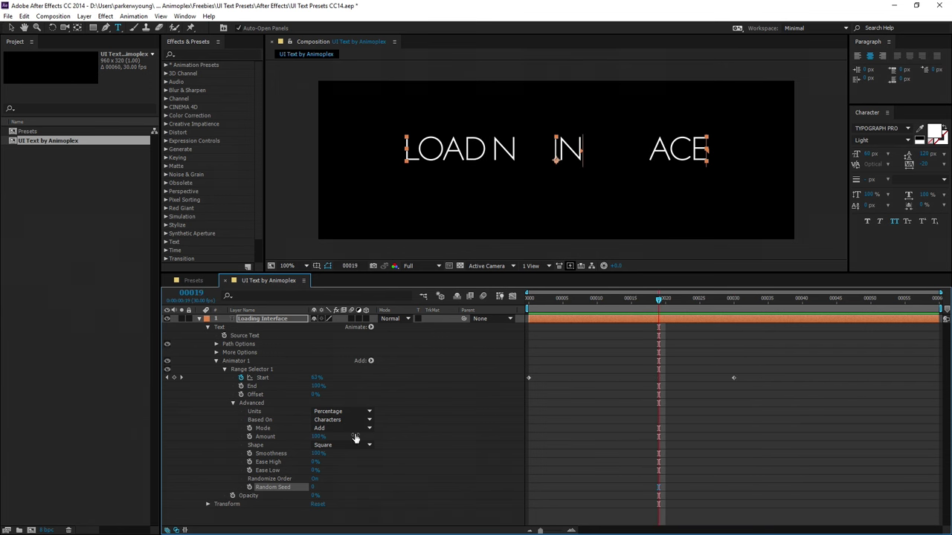
# - Give Random Seed a timeToFrames() expression and return to an early frame
pyautogui.click(250, 488)
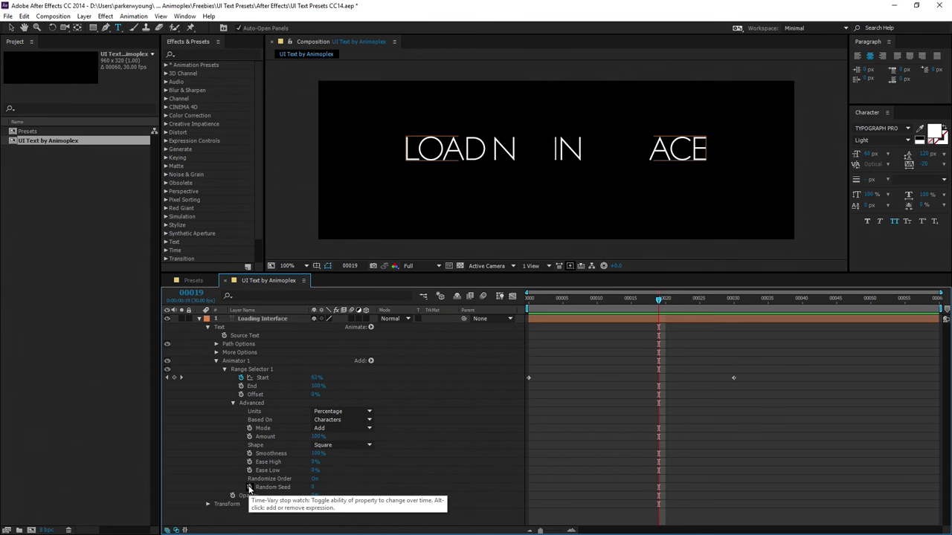
pyautogui.keyDown('alt'); pyautogui.click(249, 487); pyautogui.keyUp('alt')
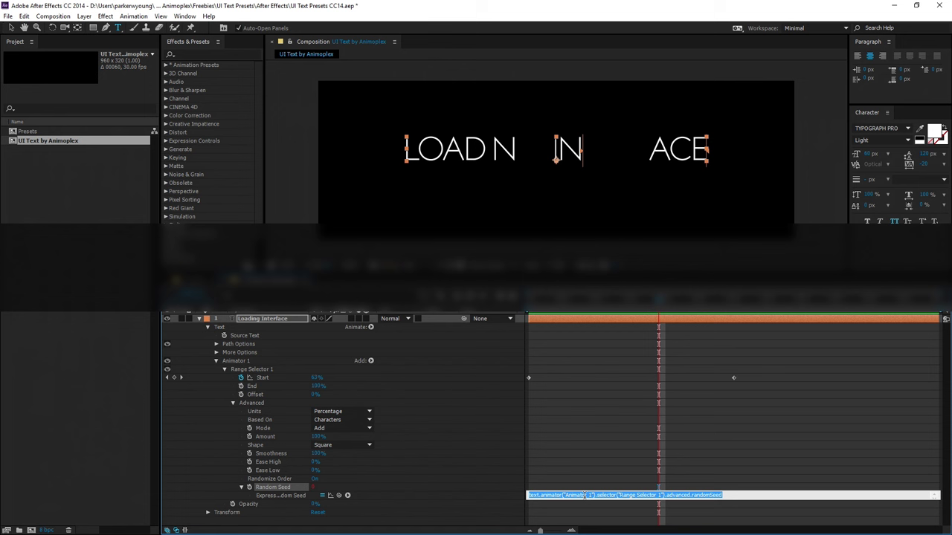
pyautogui.write('timeTo')
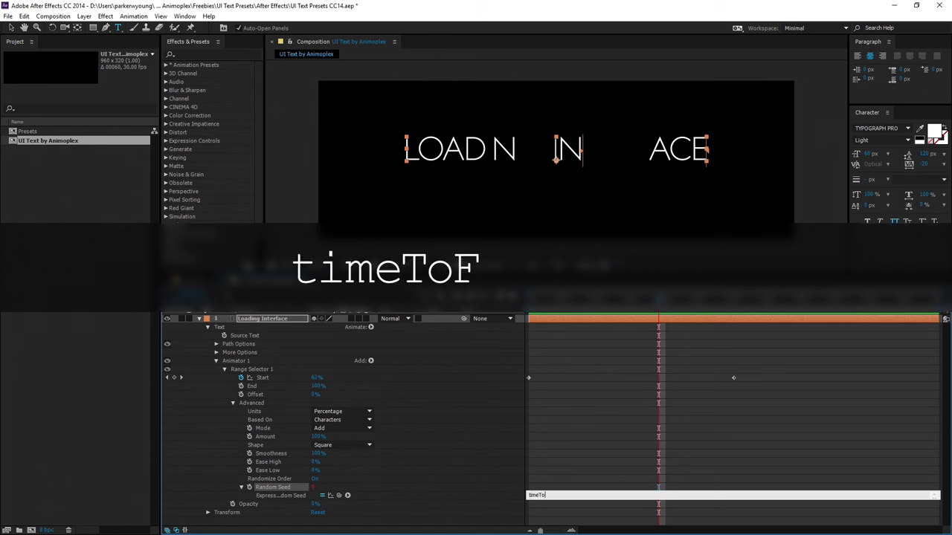
pyautogui.write('Frames(')
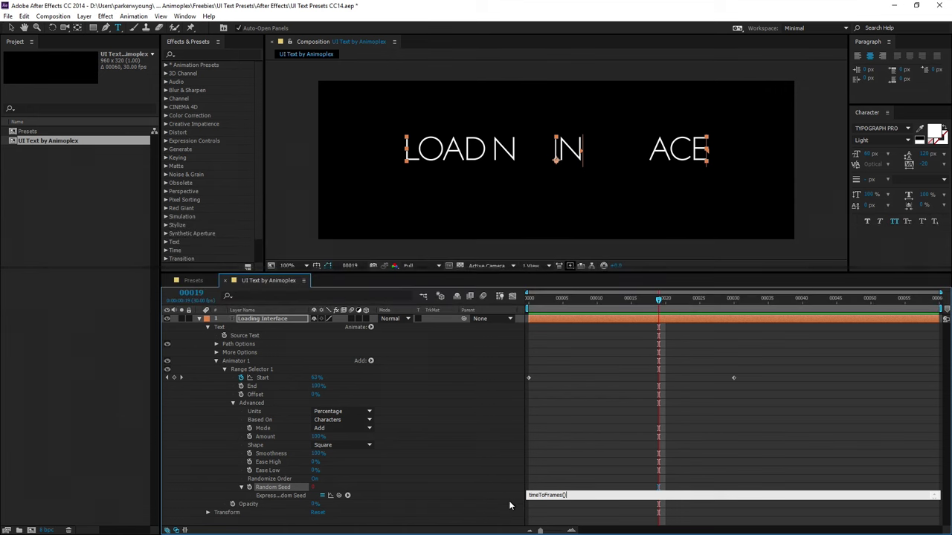
pyautogui.click(448, 383)
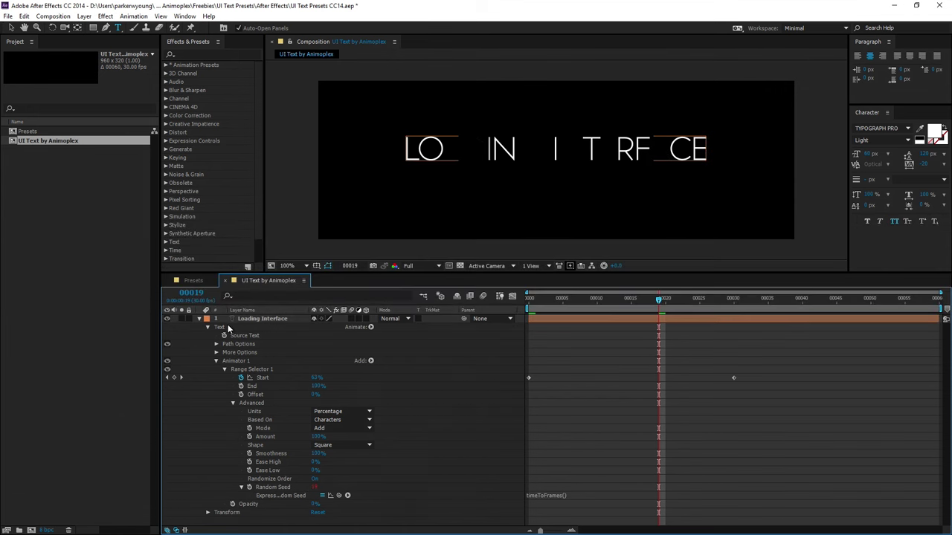
pyautogui.click(195, 293)
pyautogui.moveTo(658, 298); pyautogui.dragTo(495, 339)
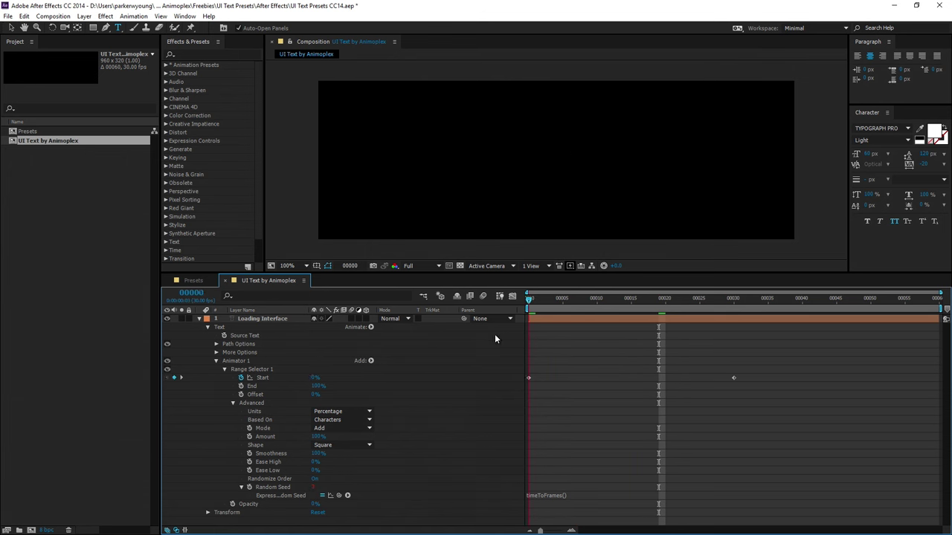
pyautogui.press('space')
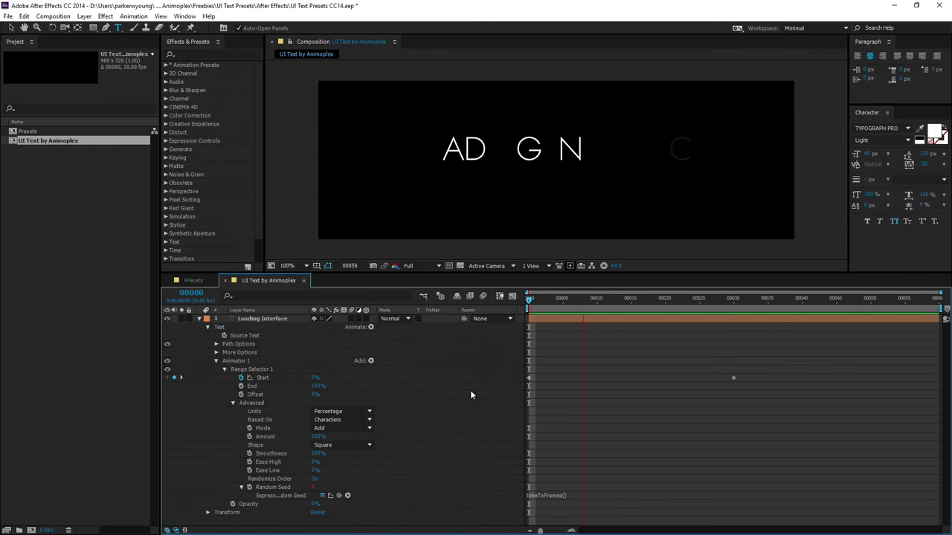
pyautogui.press('space')
pyautogui.moveTo(570, 298); pyautogui.dragTo(596, 306)
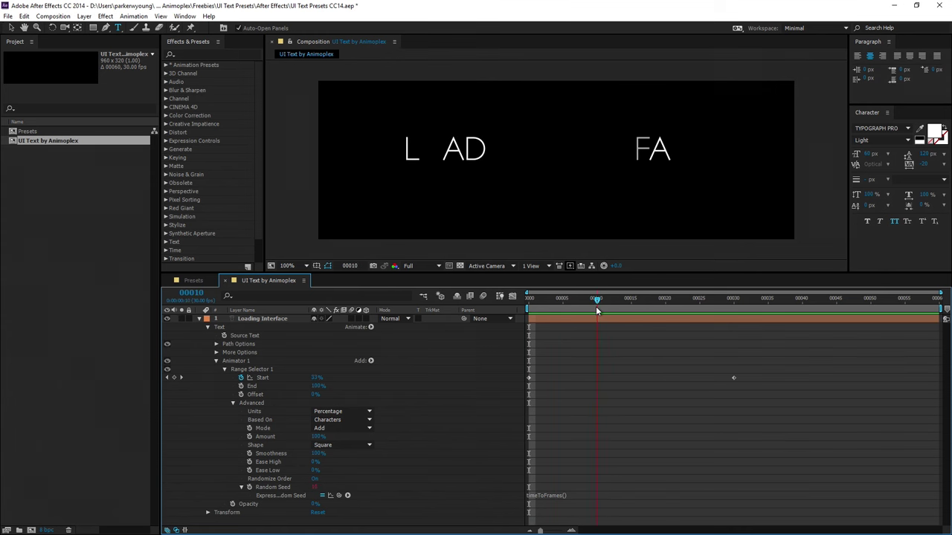
# - Change the Random Seed expression to timeToFrames() / 2 and preview the flicker
pyautogui.click(548, 494)
pyautogui.click(577, 495)
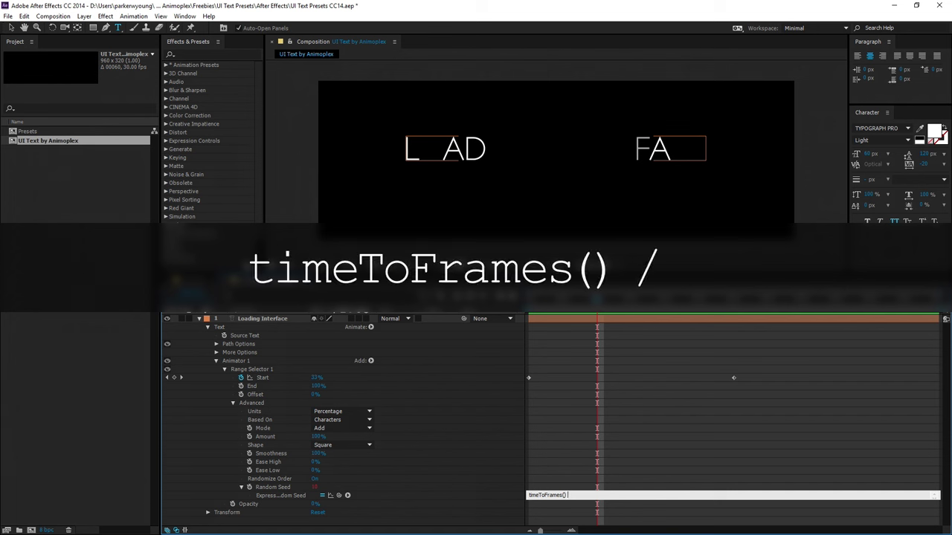
pyautogui.write('/ 2')
pyautogui.click(469, 476)
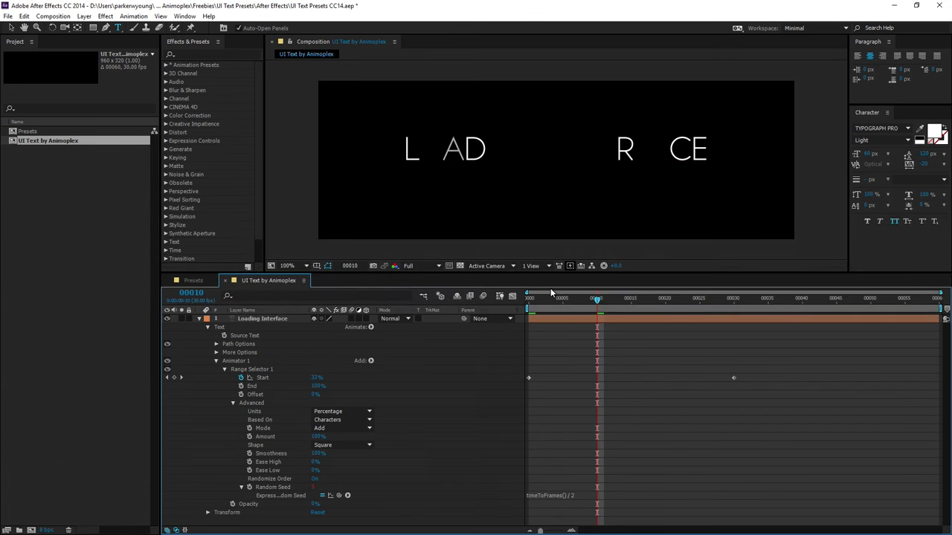
pyautogui.press('space')
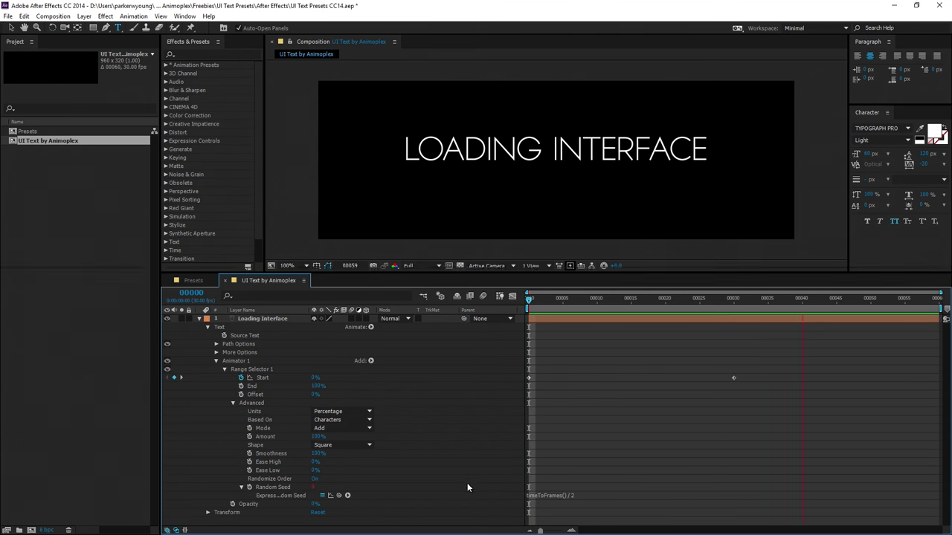
# - Change the divisor to 5 so the expression reads timeToFrames() / 5
pyautogui.click(579, 496)
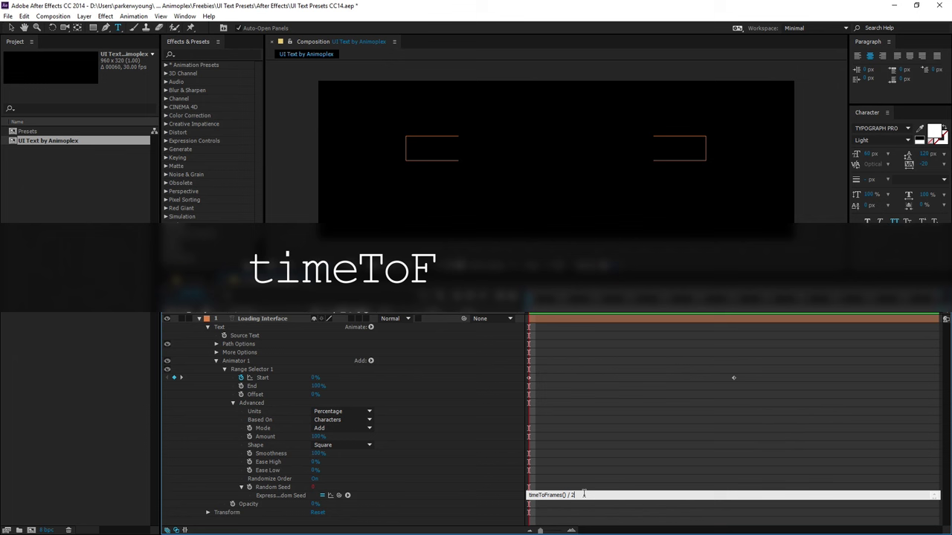
pyautogui.press('BackSpace')
pyautogui.write('5')
pyautogui.click(462, 486)
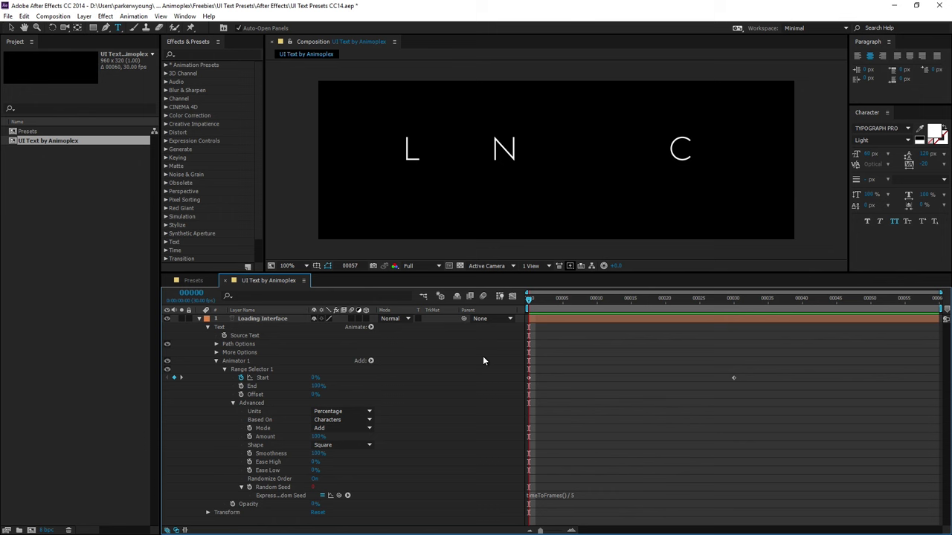
# - Move the final Start keyframe from frame 30 to frame 20 and preview from the start
pyautogui.click(665, 300)
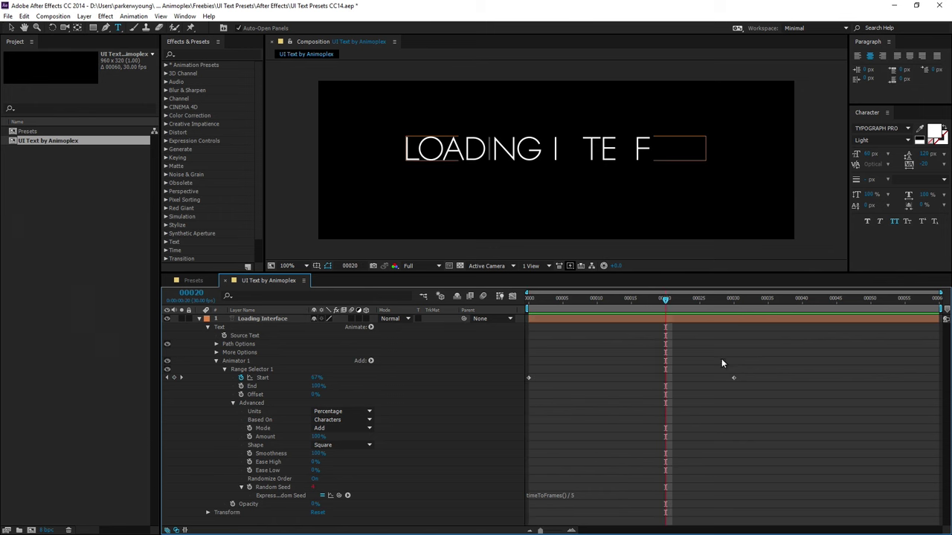
pyautogui.moveTo(734, 377); pyautogui.dragTo(665, 391)
pyautogui.press('F2')
pyautogui.press('Home')
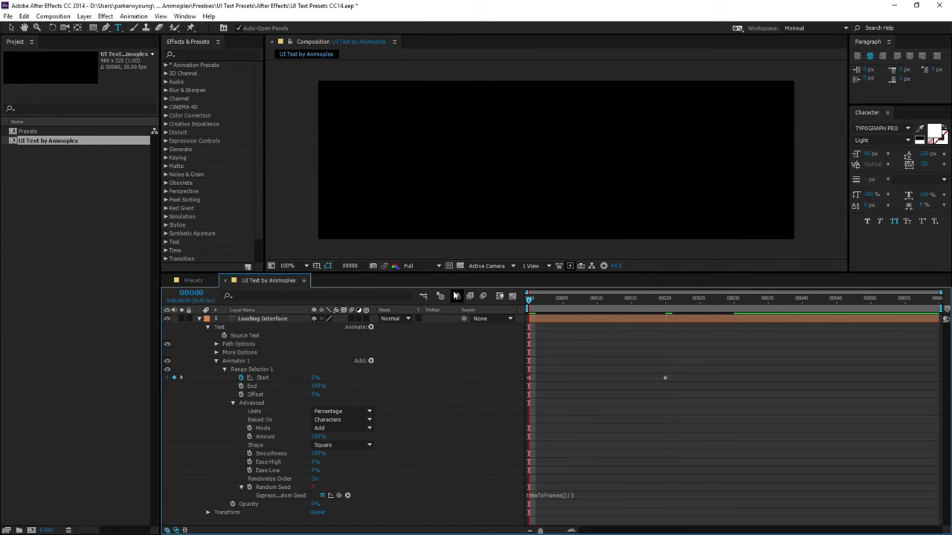
pyautogui.press('space')
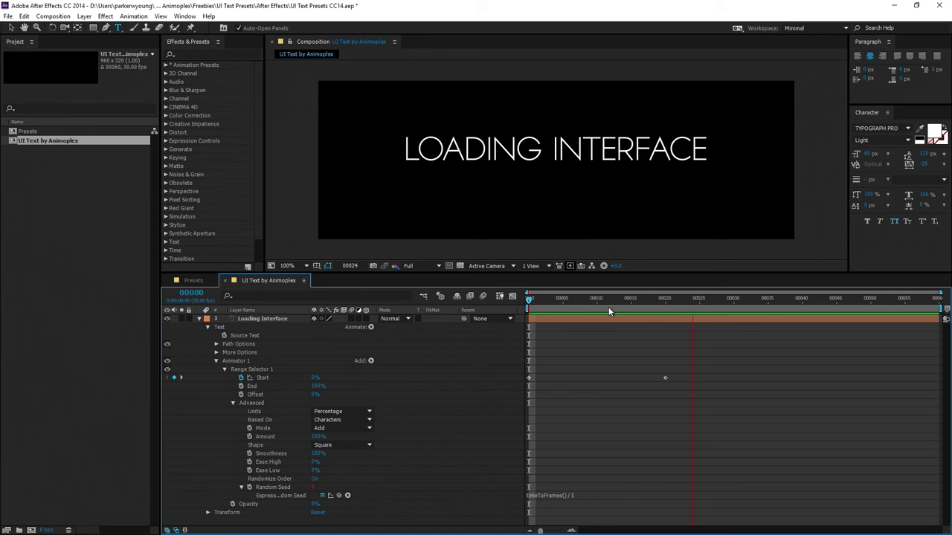
# - Collapse the Loading Interface layer and switch to the Presets composition, selecting the LINEAR FADE layer
pyautogui.click(266, 318)
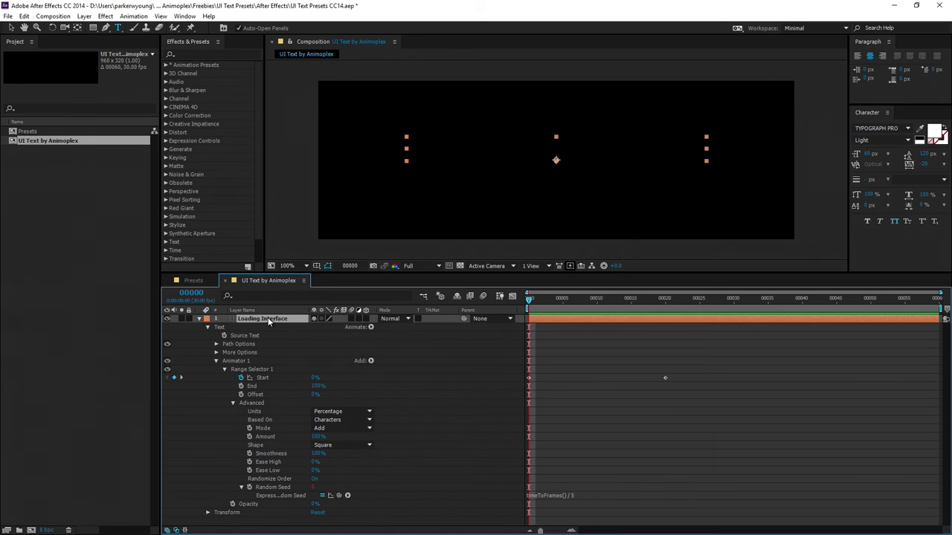
pyautogui.press('u')
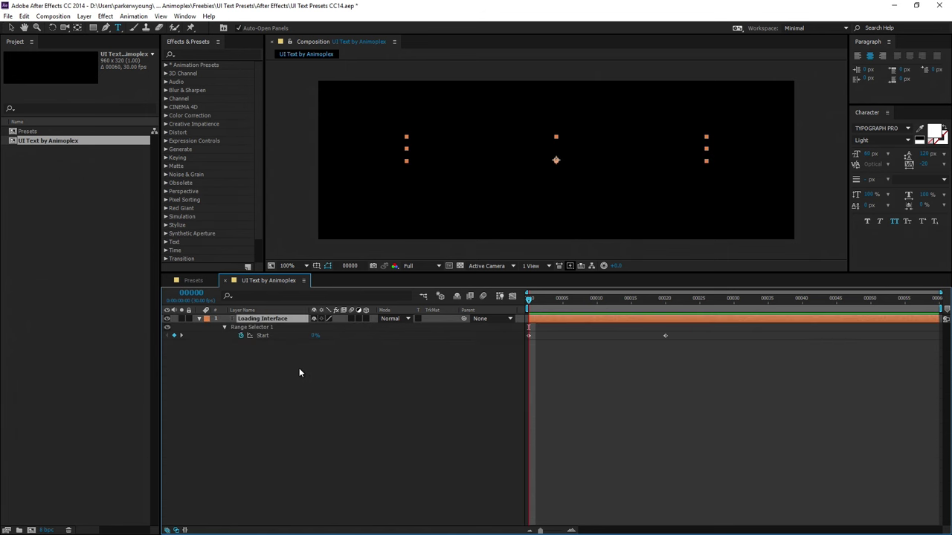
pyautogui.press('u')
pyautogui.click(299, 358)
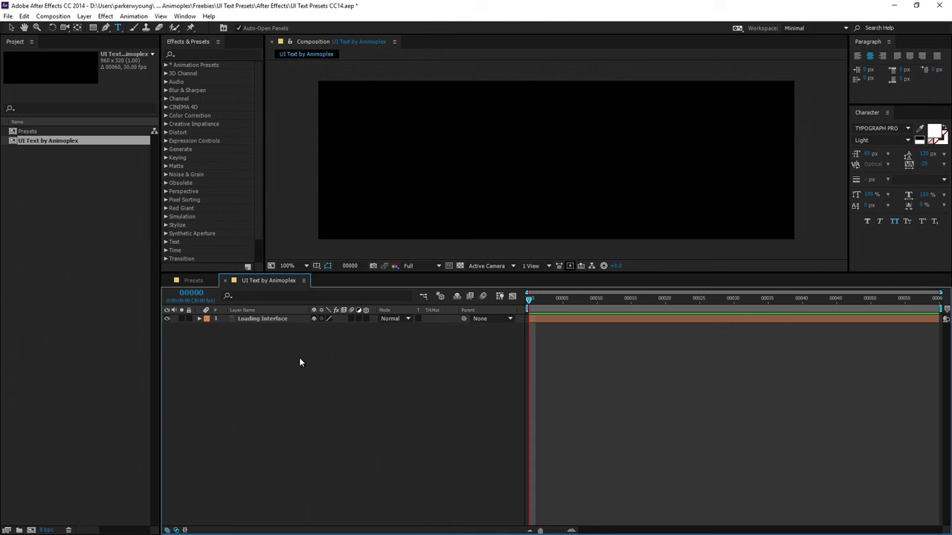
pyautogui.click(193, 281)
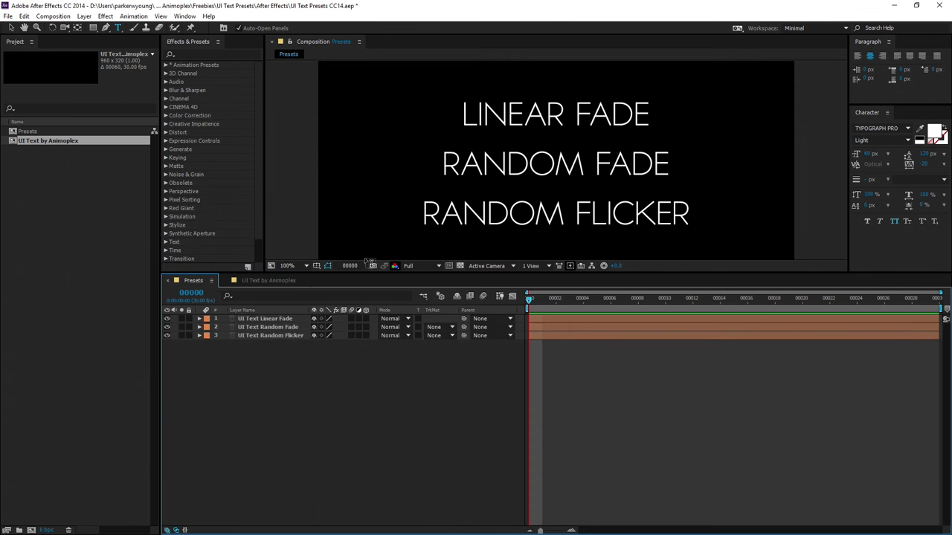
pyautogui.moveTo(277, 357); pyautogui.dragTo(278, 313)
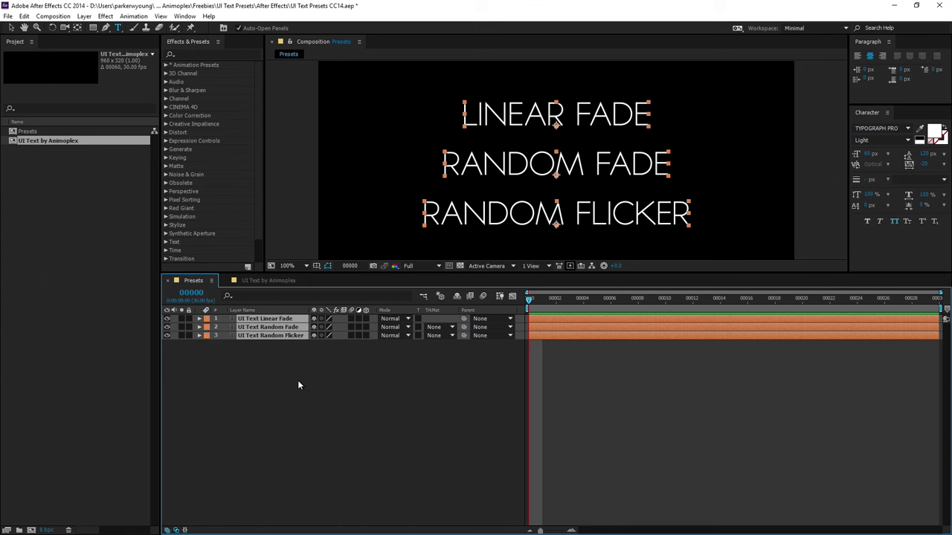
pyautogui.click(278, 319)
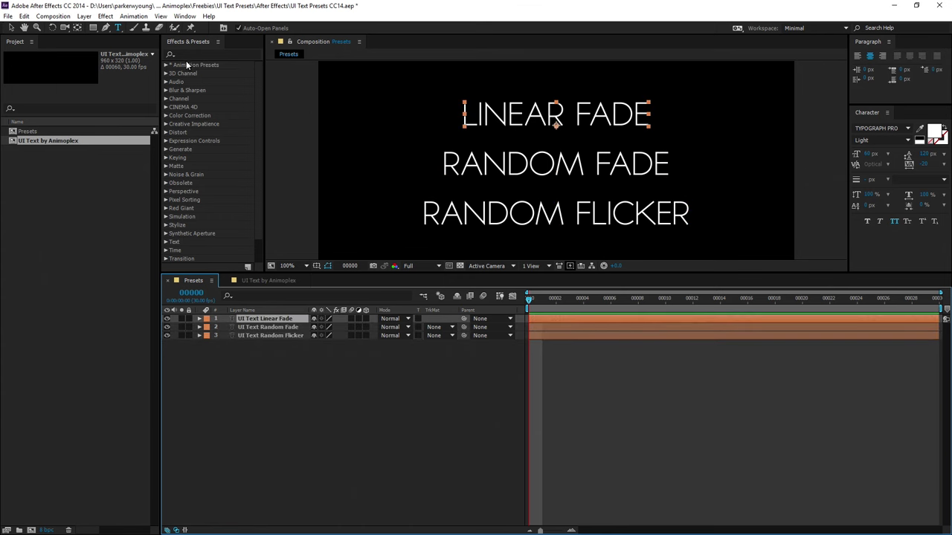
# - Expand Animation Presets > User Presets to show the three UI Text presets, picking UI Text Linear Fade
pyautogui.click(167, 66)
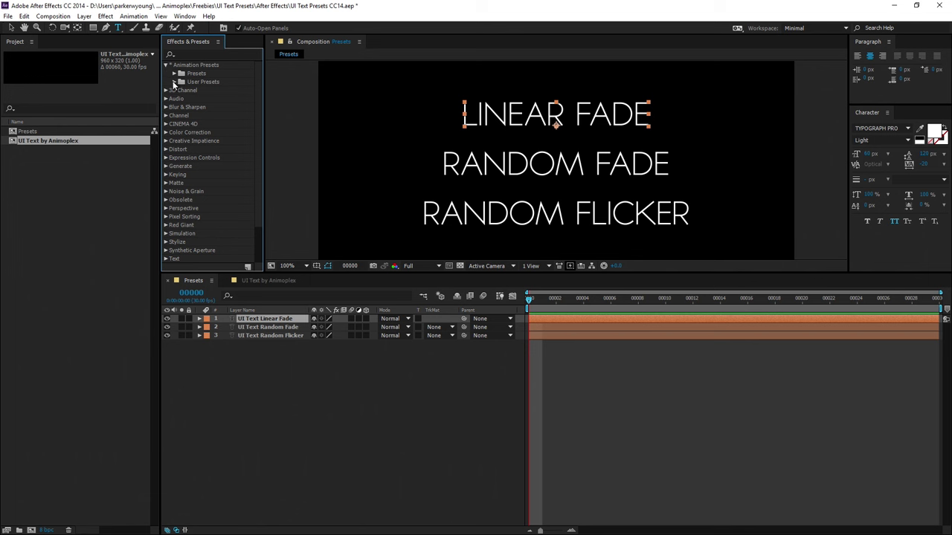
pyautogui.click(174, 82)
pyautogui.click(213, 90)
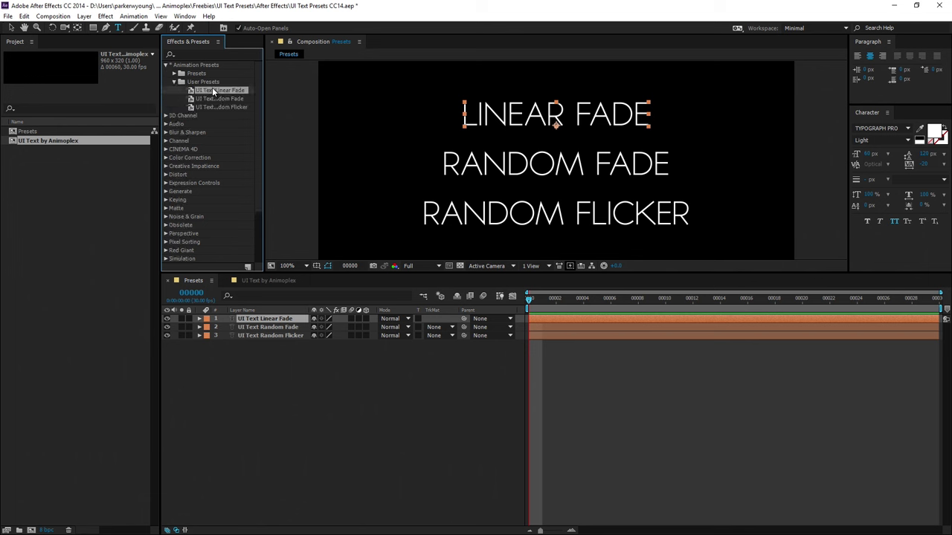
pyautogui.keyDown('shift'); pyautogui.click(216, 108); pyautogui.keyUp('shift')
pyautogui.click(220, 92)
pyautogui.click(227, 99)
pyautogui.click(217, 108)
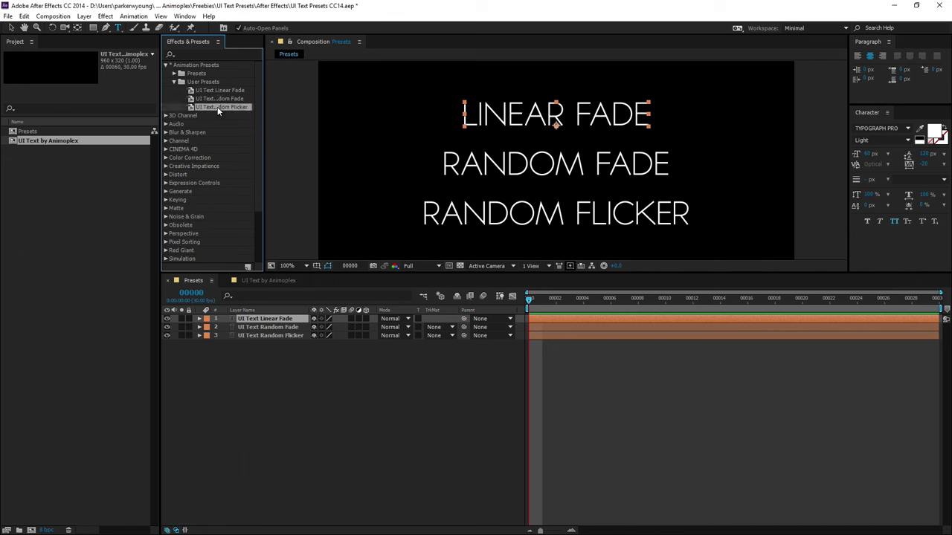
pyautogui.click(281, 348)
pyautogui.click(272, 319)
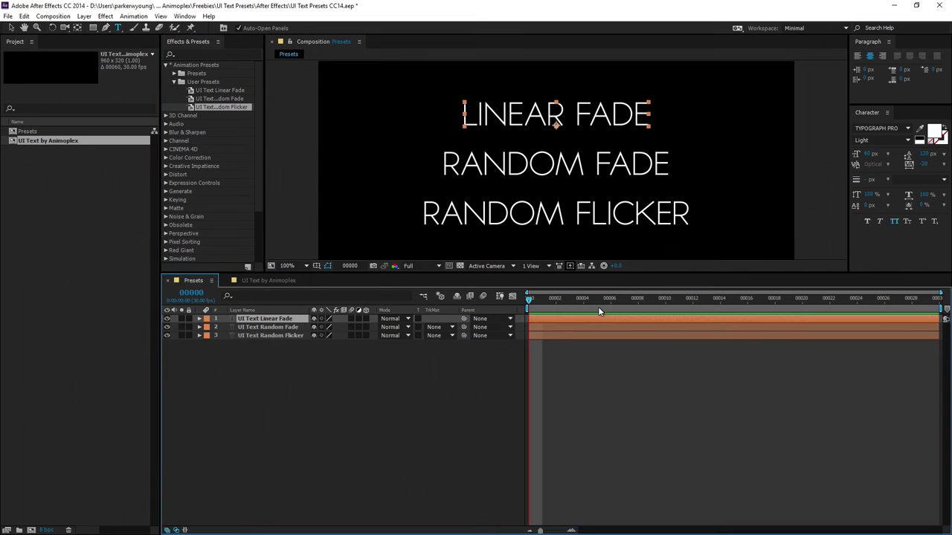
pyautogui.click(215, 90)
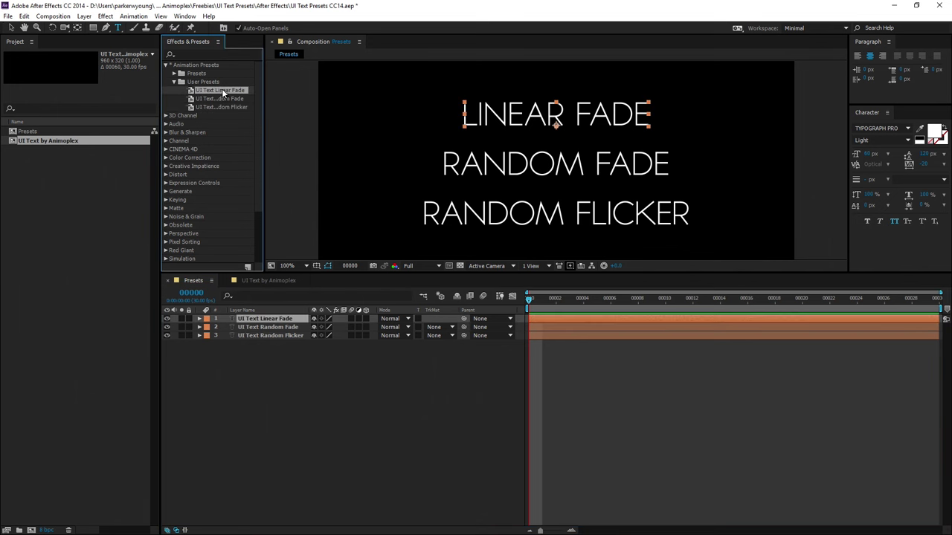
# - Apply UI Text Linear Fade to the LINEAR FADE layer and scrub through its End keyframes
pyautogui.doubleClick(221, 92)
pyautogui.click(345, 366)
pyautogui.click(290, 319)
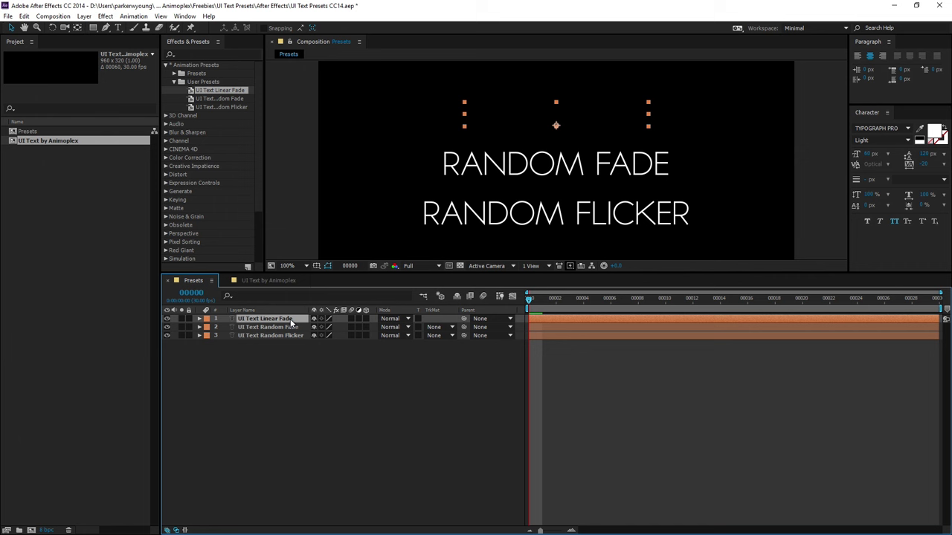
pyautogui.press('u')
pyautogui.click(280, 408)
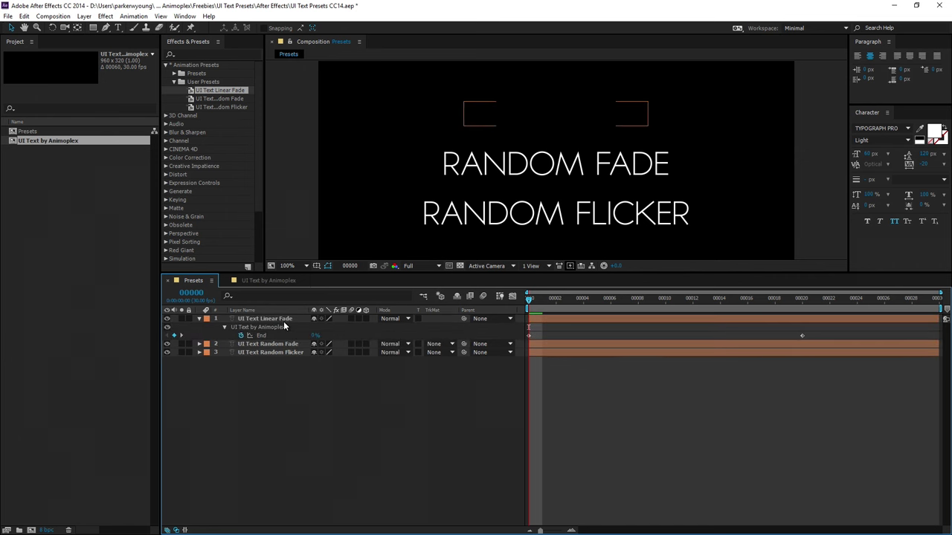
pyautogui.click(285, 319)
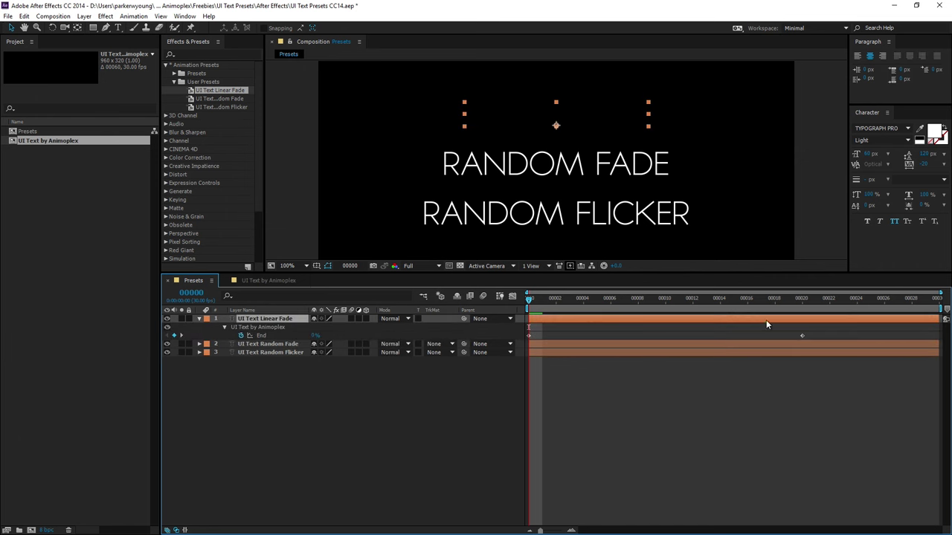
pyautogui.moveTo(798, 305); pyautogui.dragTo(451, 343)
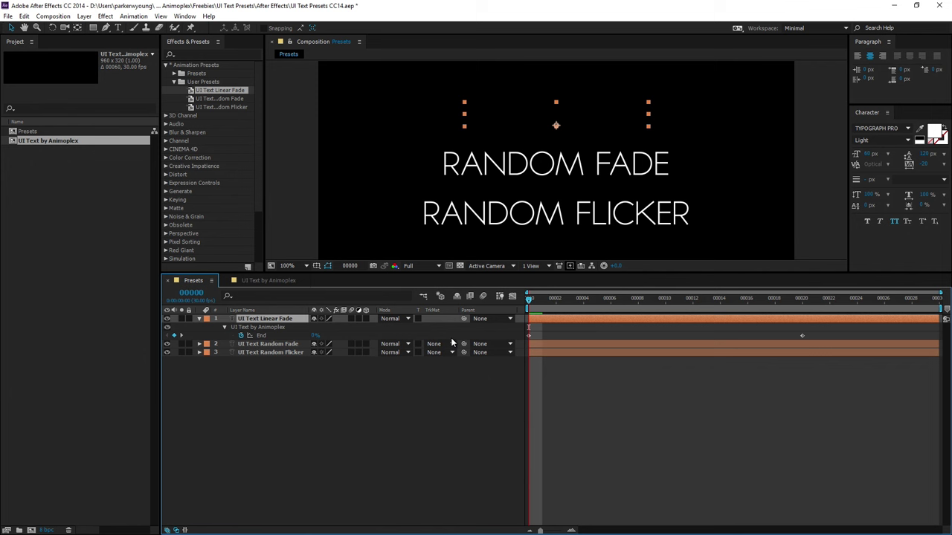
# - Apply UI Text Random Fade to the RANDOM FADE layer and preview its End animation
pyautogui.click(279, 344)
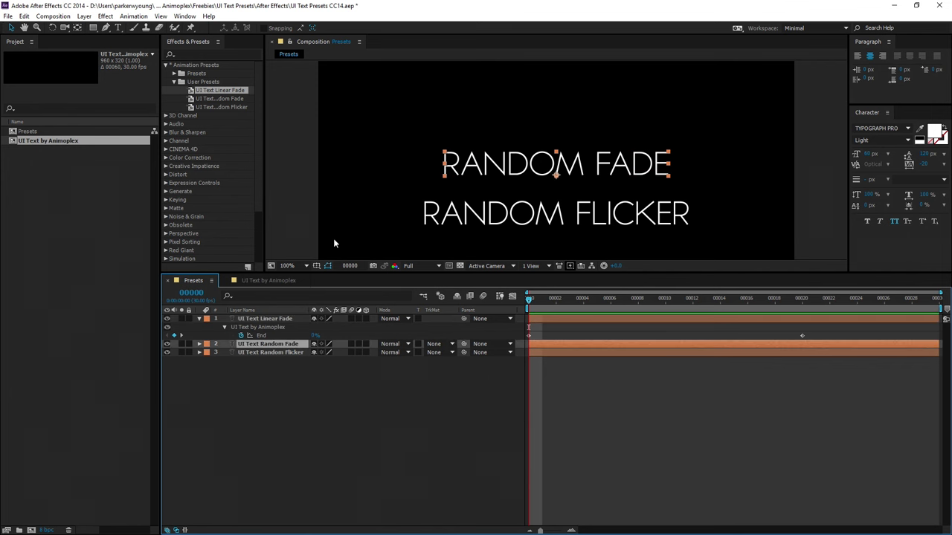
pyautogui.doubleClick(221, 98)
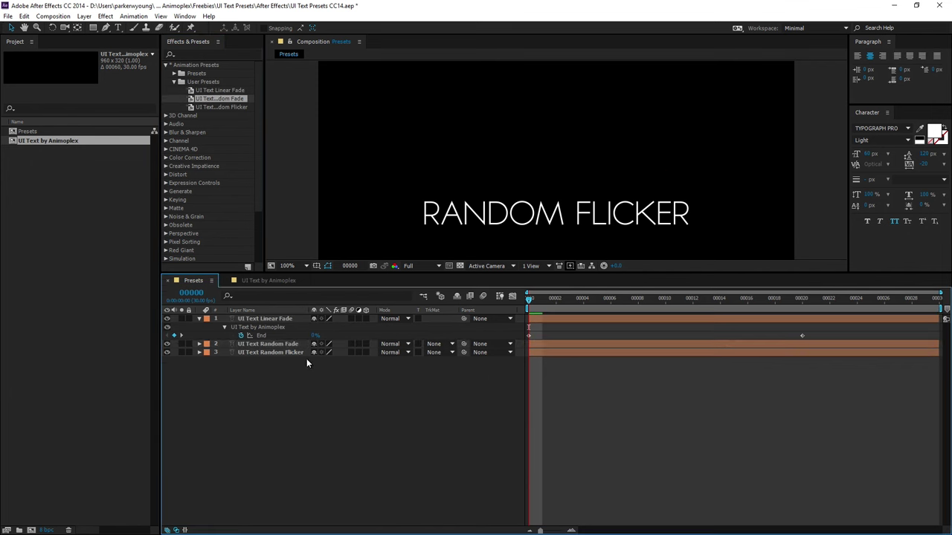
pyautogui.click(281, 343)
pyautogui.press('u')
pyautogui.click(415, 446)
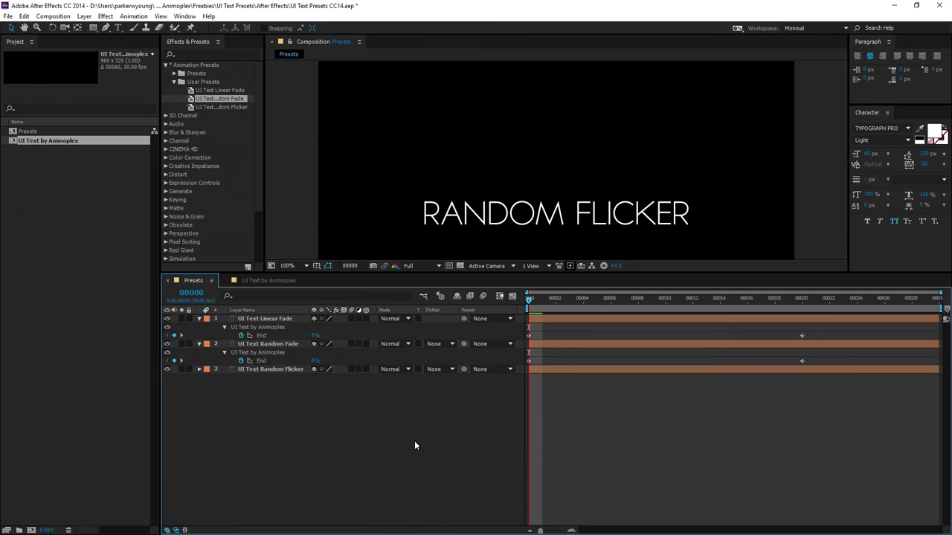
pyautogui.press('space')
pyautogui.moveTo(679, 304); pyautogui.dragTo(734, 317)
# - Duplicate the Random Fade layer, shift the copy slightly lower, and preview both
pyautogui.click(264, 345)
pyautogui.click(264, 345)
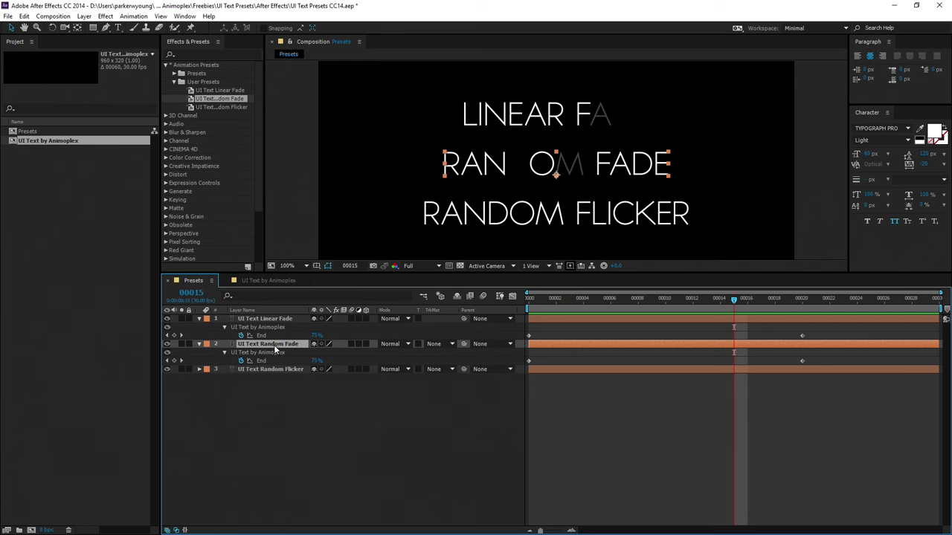
pyautogui.hotkey('ctrl', 'd')
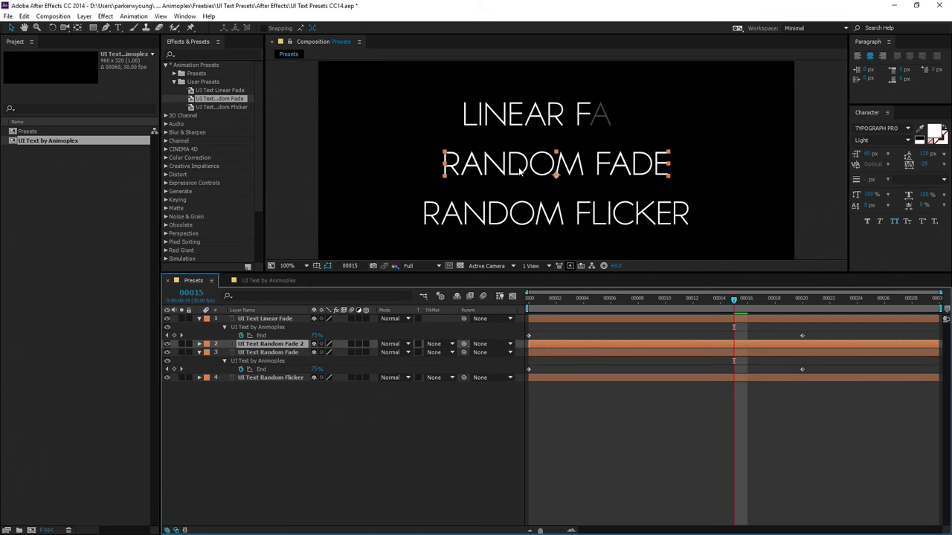
pyautogui.moveTo(519, 169); pyautogui.dragTo(519, 194)
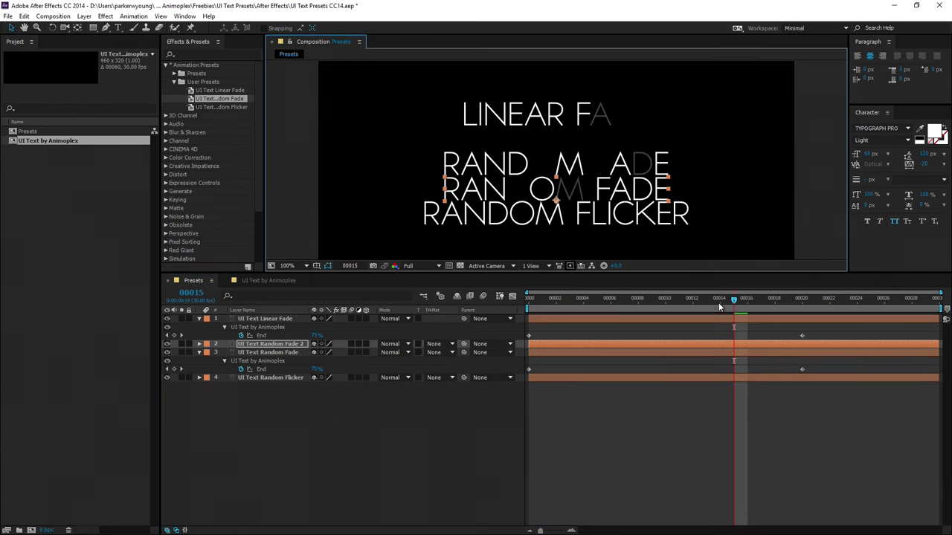
pyautogui.moveTo(731, 299); pyautogui.dragTo(451, 337)
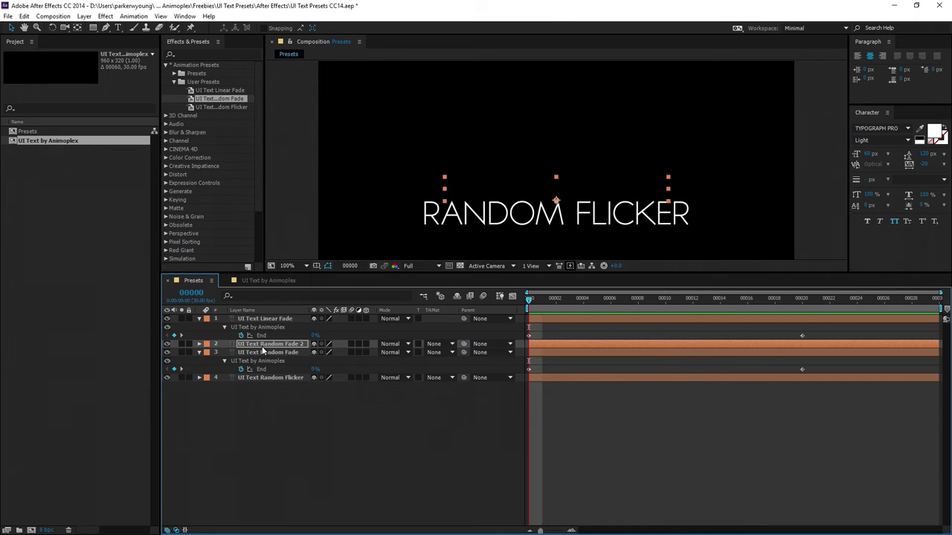
# - Delete the duplicate Random Fade 2 layer, select RANDOM FLICKER, and rewind to frame 0
pyautogui.press('Delete')
pyautogui.moveTo(538, 302); pyautogui.dragTo(734, 302)
pyautogui.click(282, 369)
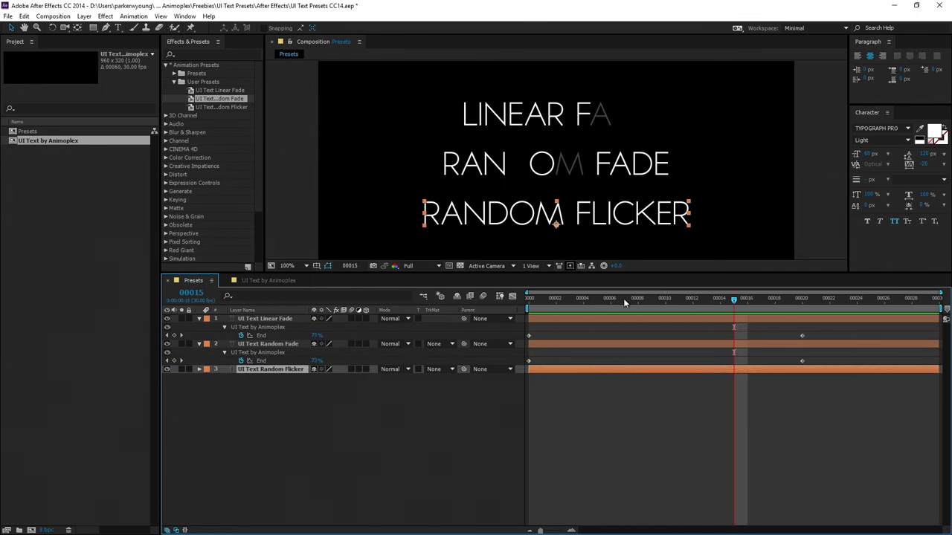
pyautogui.moveTo(624, 298); pyautogui.dragTo(478, 299)
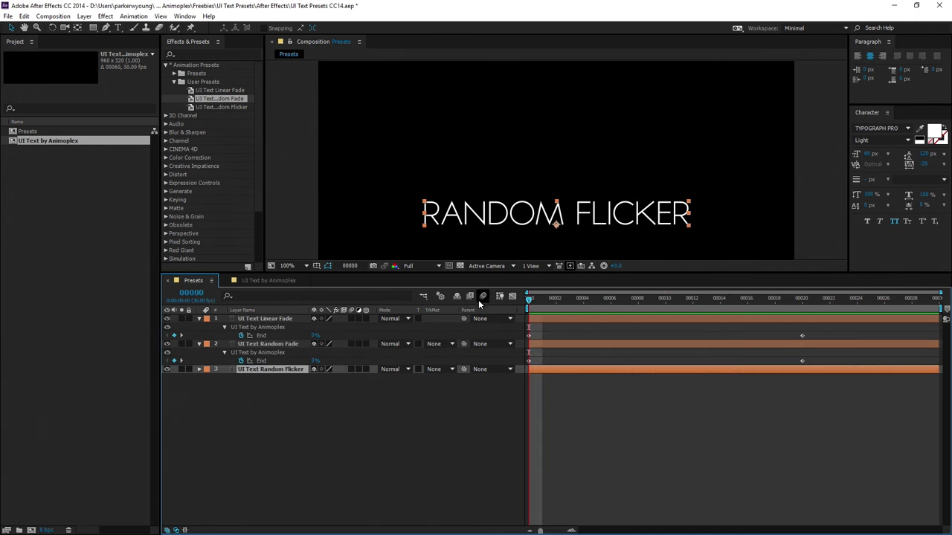
# - Apply the UI Text Random Flicker preset to RANDOM FLICKER, reveal its keyframes, and preview all three
pyautogui.doubleClick(221, 107)
pyautogui.click(325, 402)
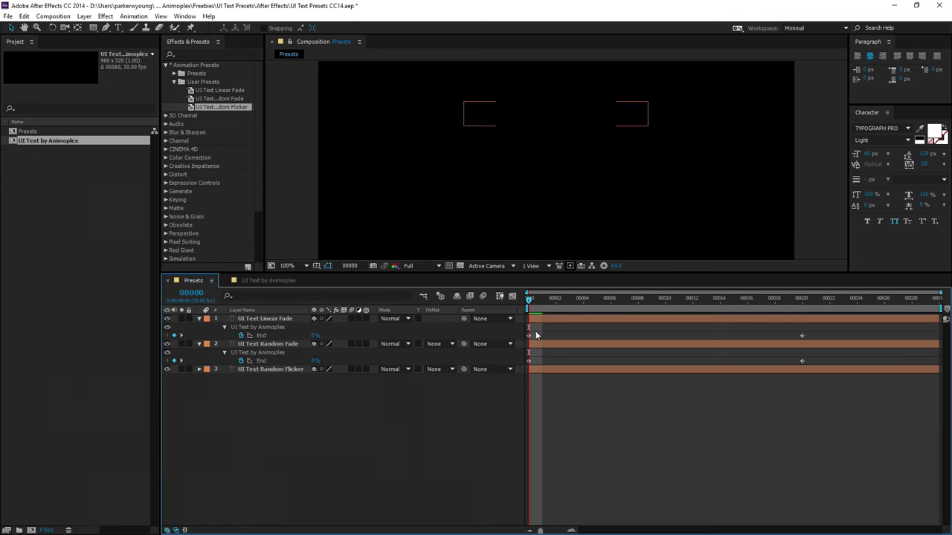
pyautogui.click(281, 369)
pyautogui.press('u')
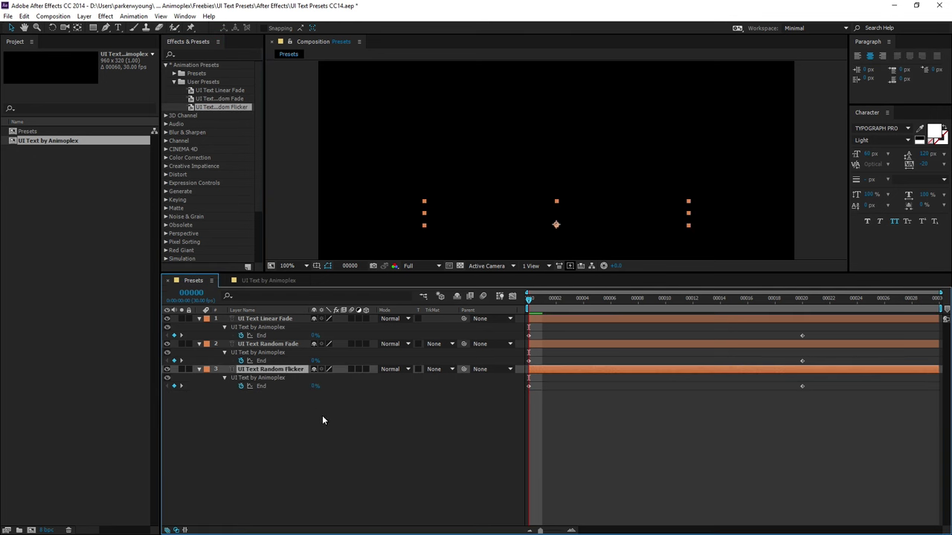
pyautogui.click(322, 415)
pyautogui.moveTo(529, 302); pyautogui.dragTo(801, 328)
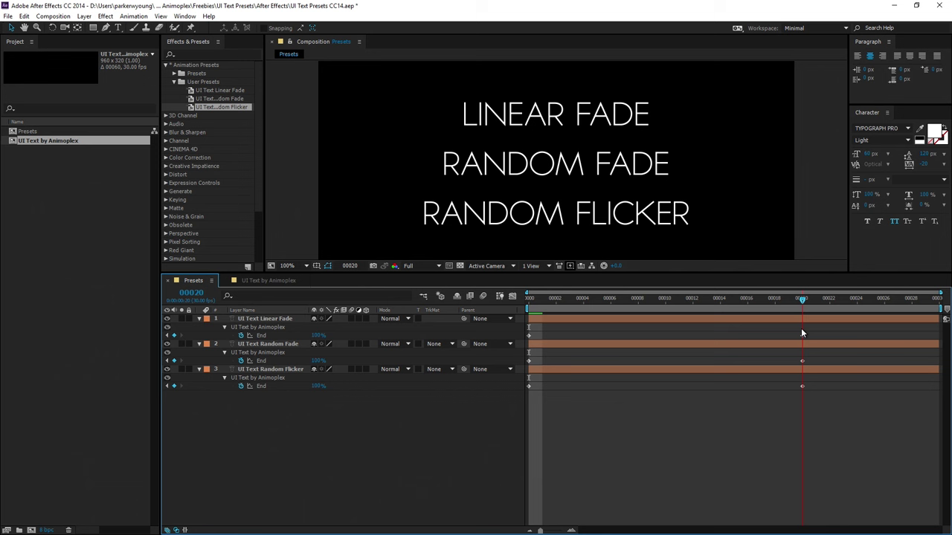
# - Edit the Random Seed expression to index + timeToFrames() / 5, collapse the layers, and play back
pyautogui.click(295, 370)
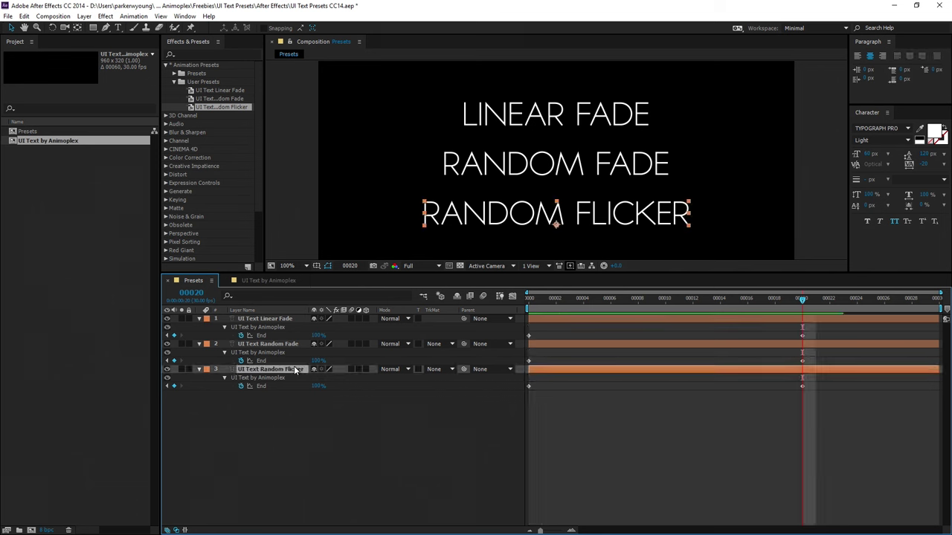
pyautogui.press('u')
pyautogui.press('u')
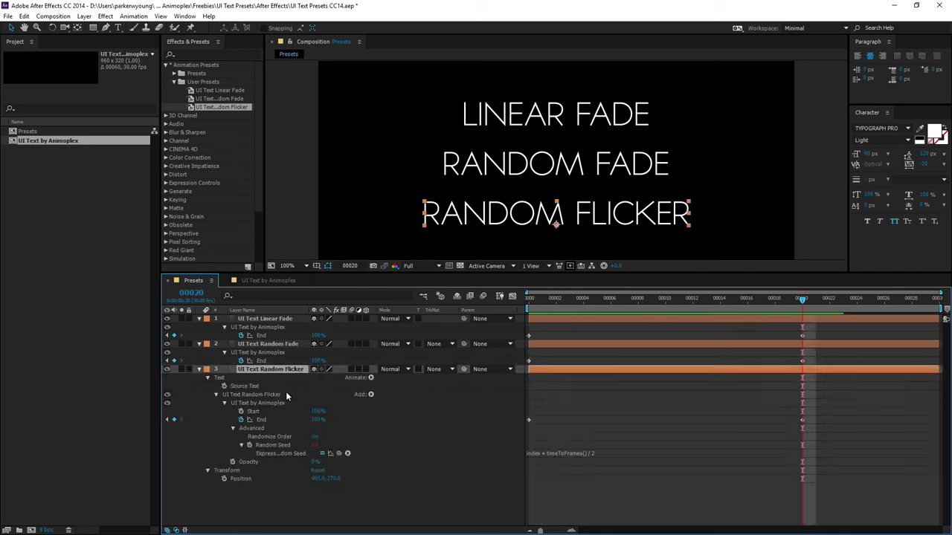
pyautogui.click(425, 496)
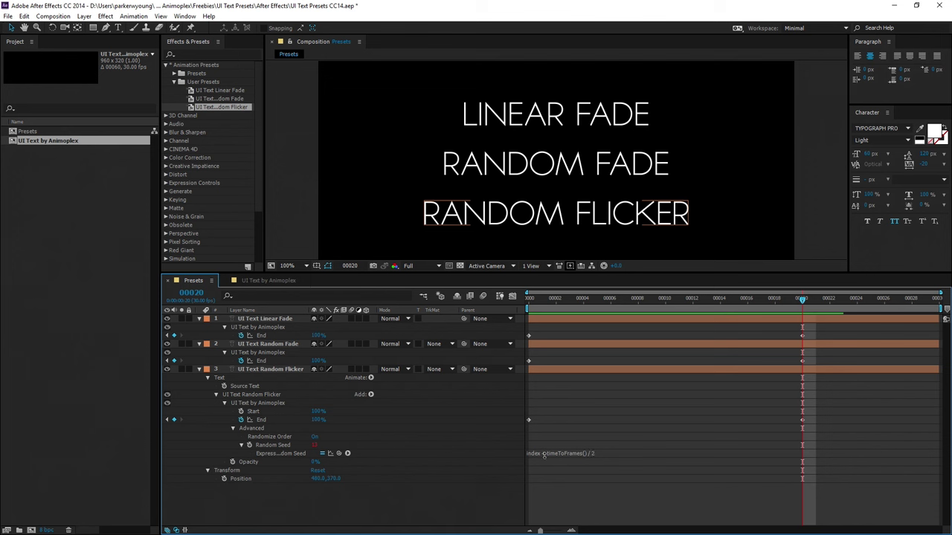
pyautogui.click(543, 455)
pyautogui.click(603, 452)
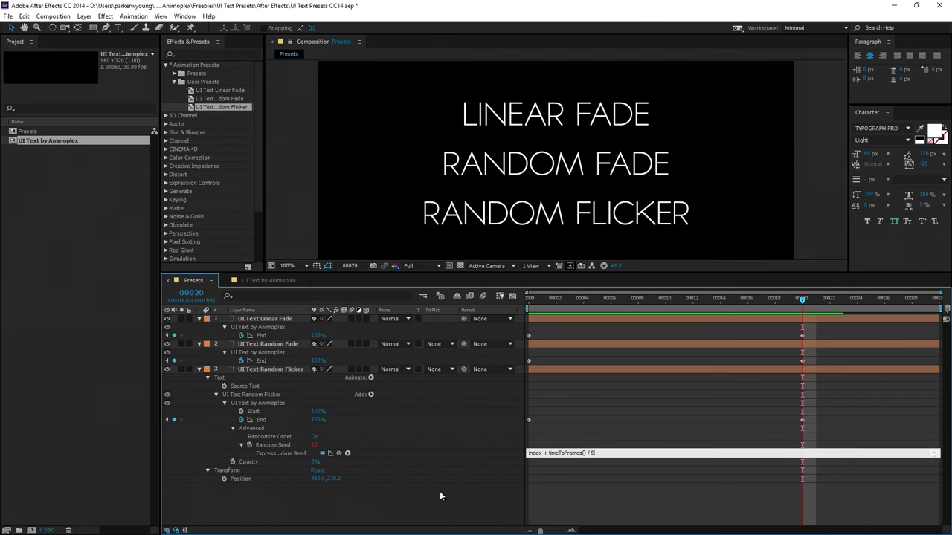
pyautogui.click(416, 483)
pyautogui.press('u')
pyautogui.press('space')
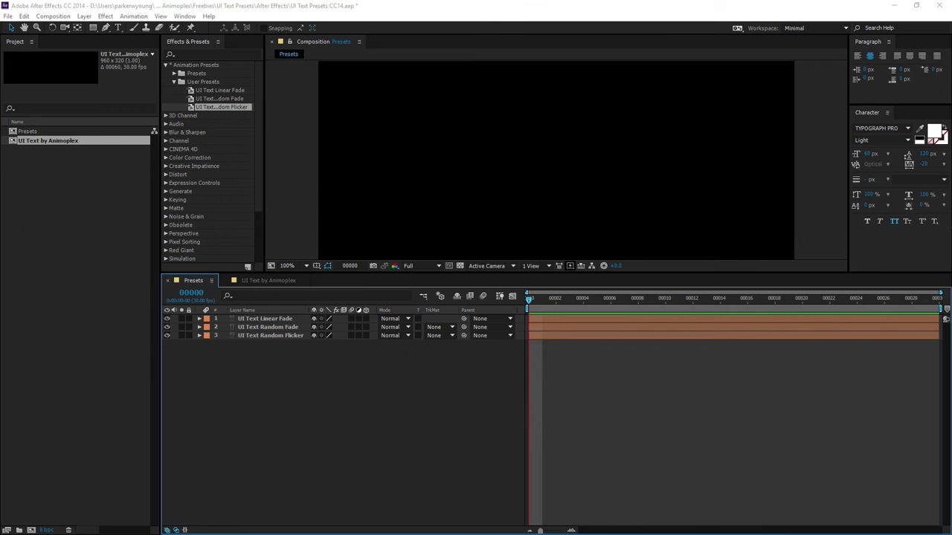
# - Bring up File Explorer on the Downloads folder containing UI Text Presets v1.0
pyautogui.hotkey('alt', 'Tab')
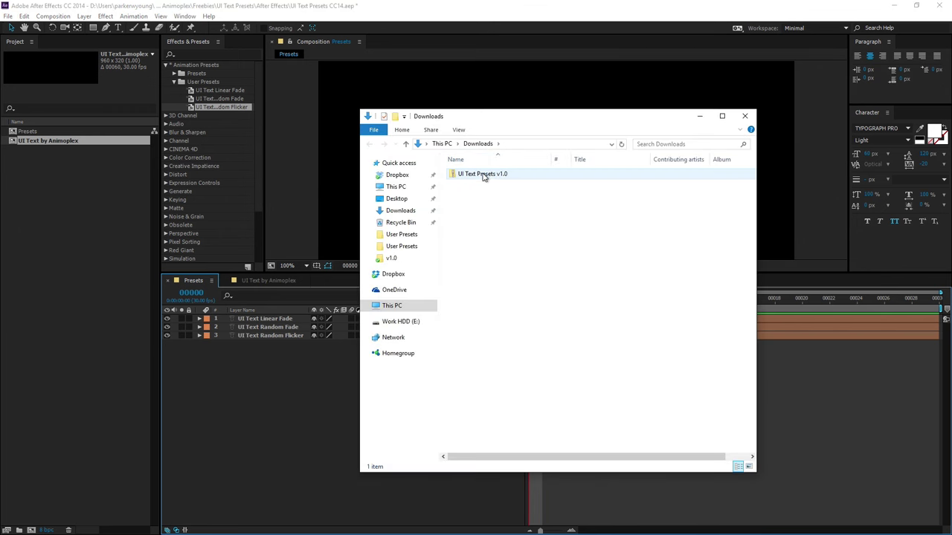
# - Open the UI Text Presets v1.0 zip and select its three .ffx preset files
pyautogui.click(482, 174)
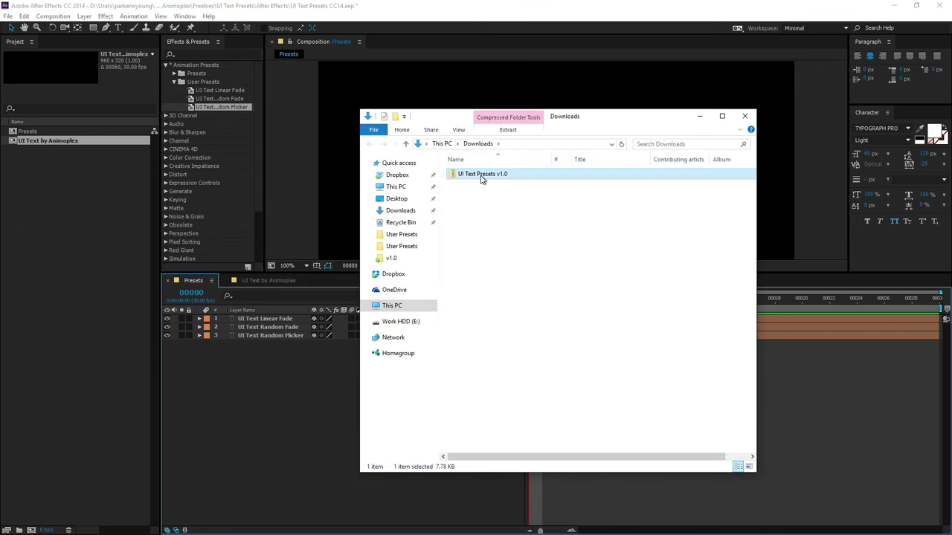
pyautogui.doubleClick(479, 175)
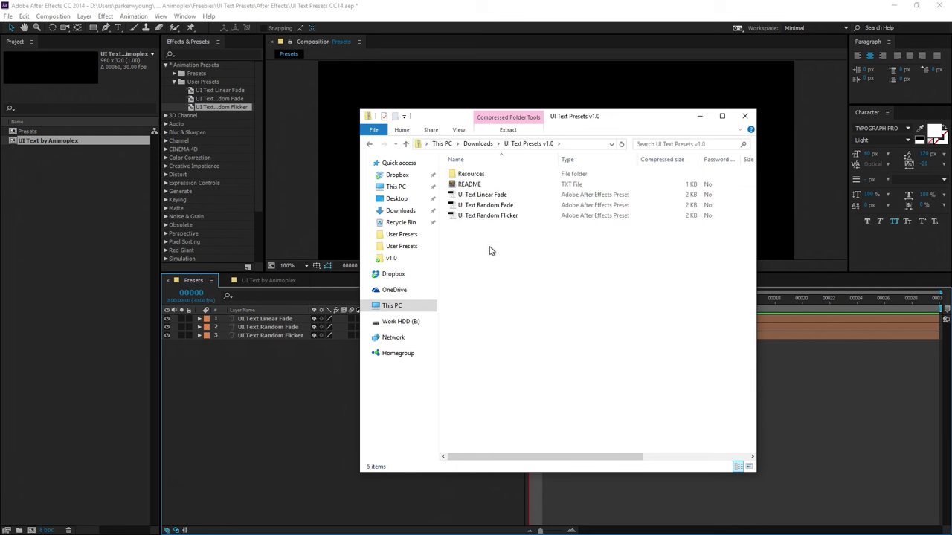
pyautogui.click(466, 184)
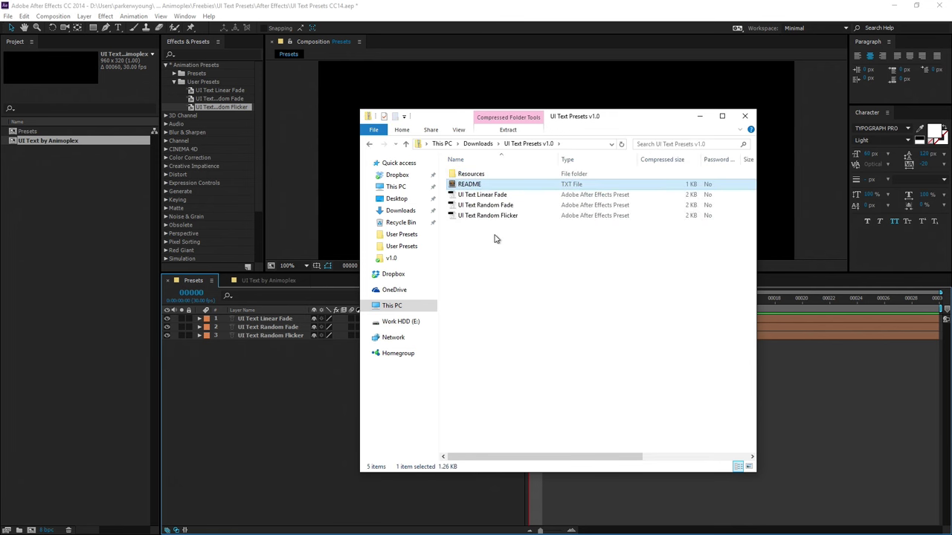
pyautogui.moveTo(496, 236); pyautogui.dragTo(491, 195)
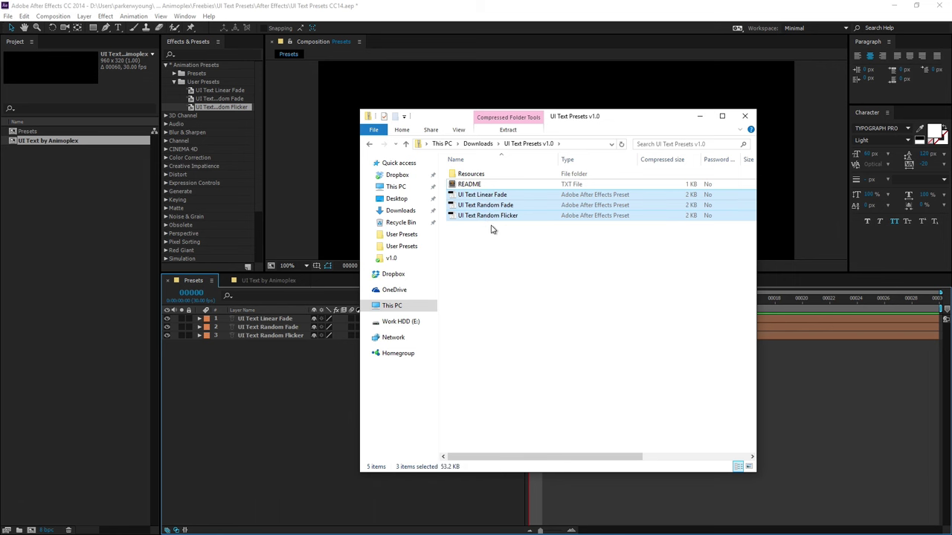
# - Copy the three preset files and go to the User Presets folder
pyautogui.rightClick(468, 194)
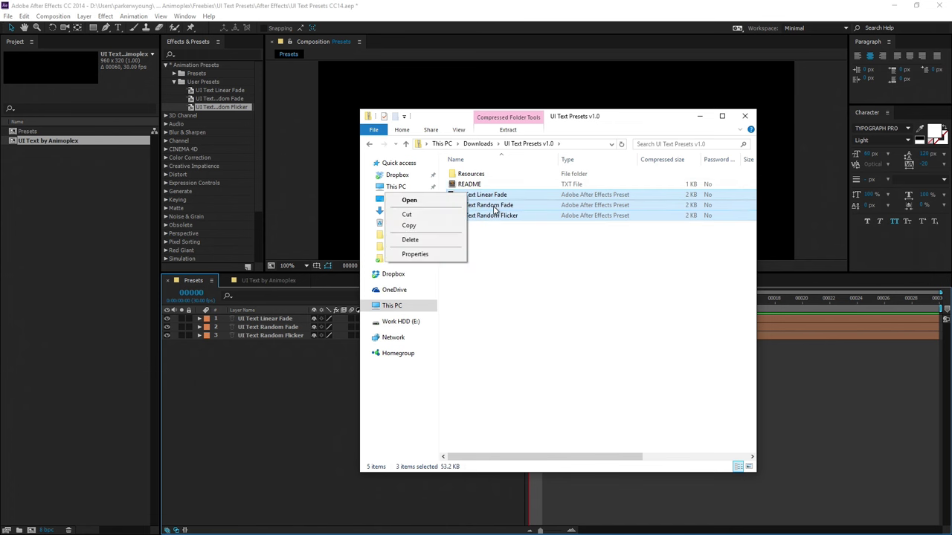
pyautogui.click(417, 227)
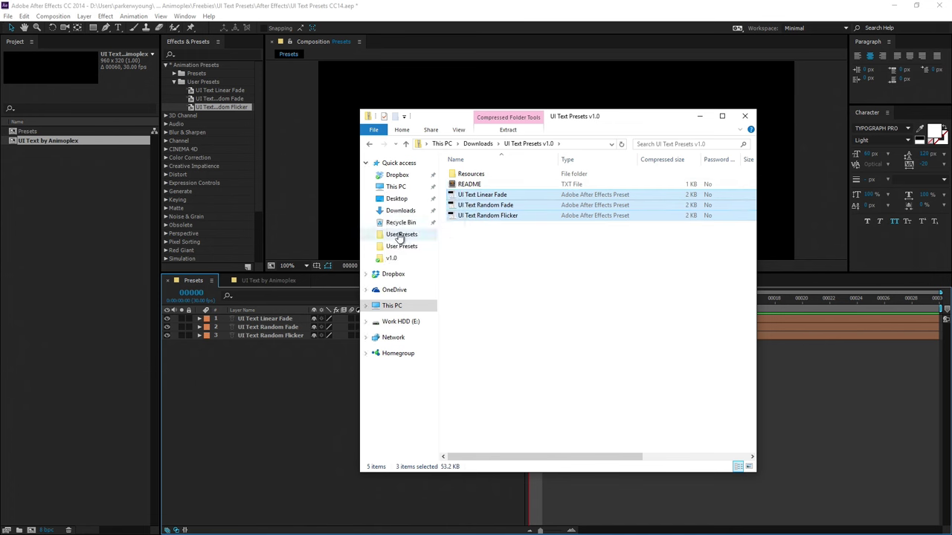
pyautogui.click(399, 236)
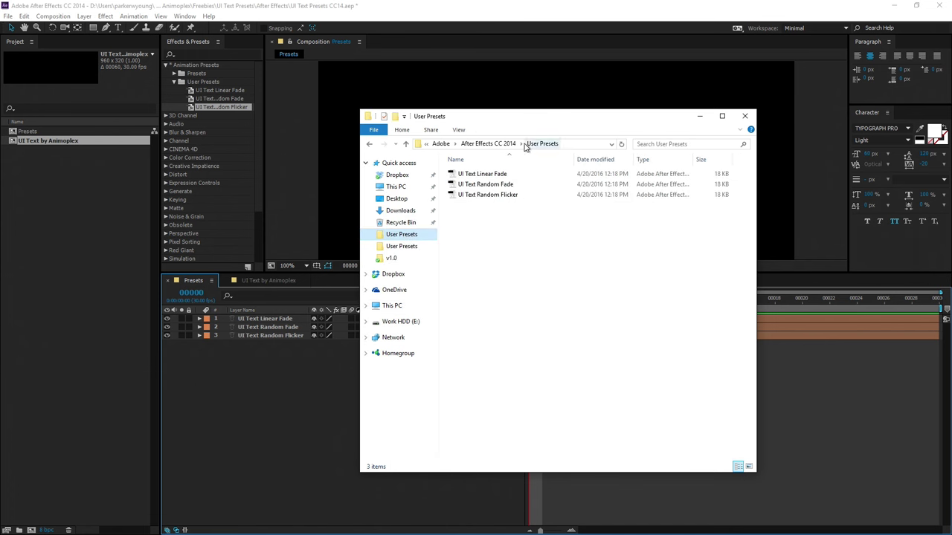
# - Inspect the User Presets folder's full path in the address bar
pyautogui.click(582, 144)
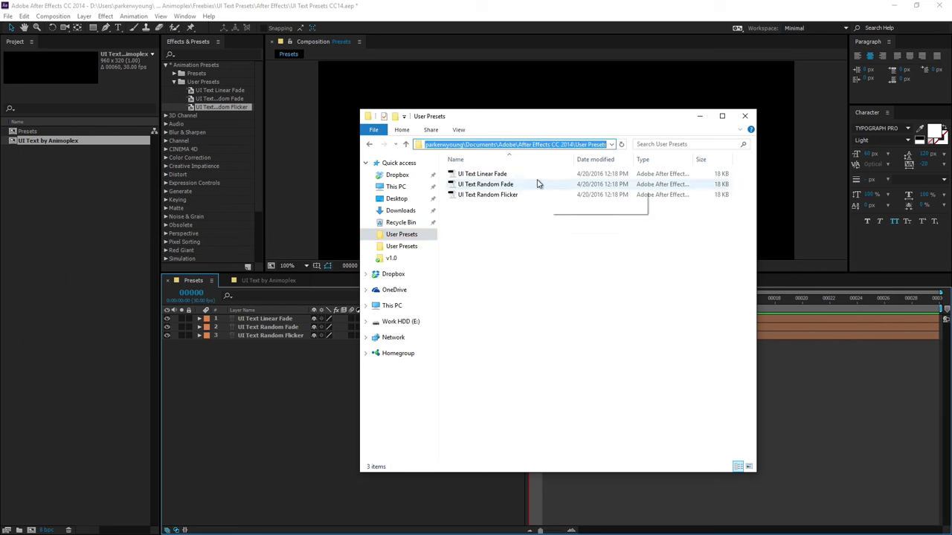
pyautogui.click(458, 145)
pyautogui.moveTo(435, 144); pyautogui.dragTo(608, 144)
pyautogui.doubleClick(510, 144)
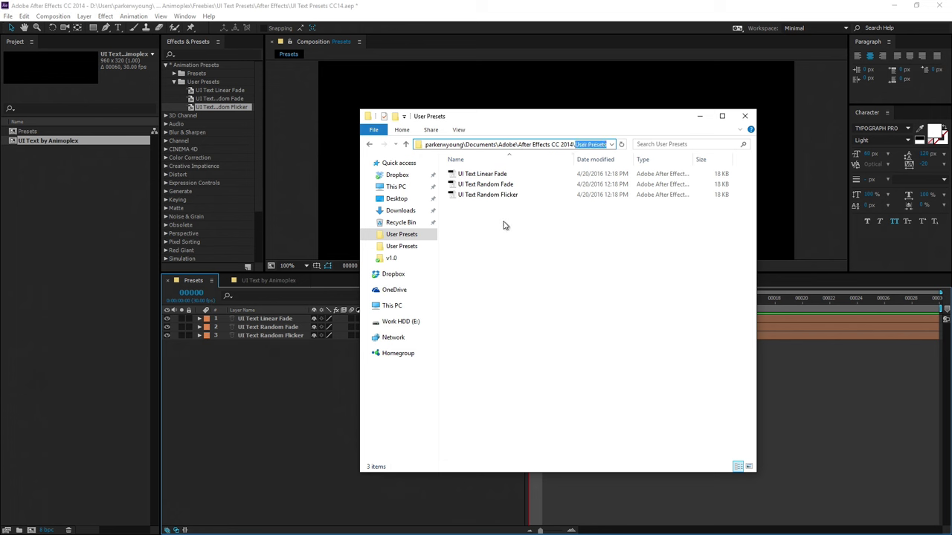
pyautogui.click(506, 238)
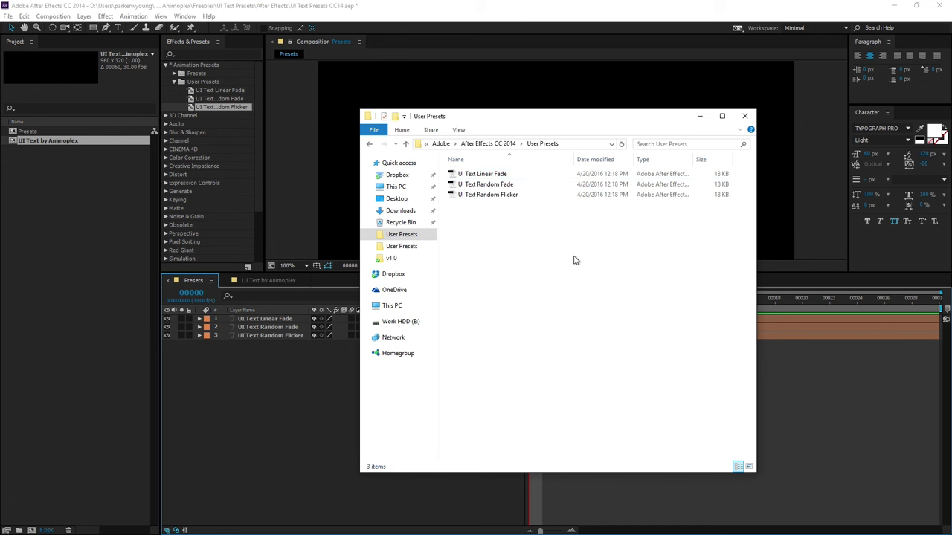
# - Select the three presets already in User Presets and dismiss the menu without pasting
pyautogui.moveTo(508, 244); pyautogui.dragTo(498, 166)
pyautogui.rightClick(473, 241)
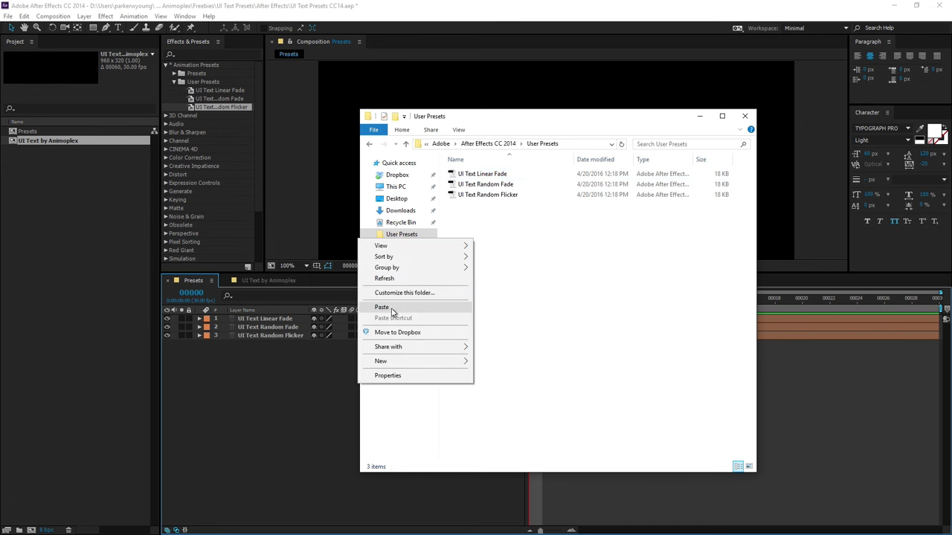
pyautogui.click(550, 256)
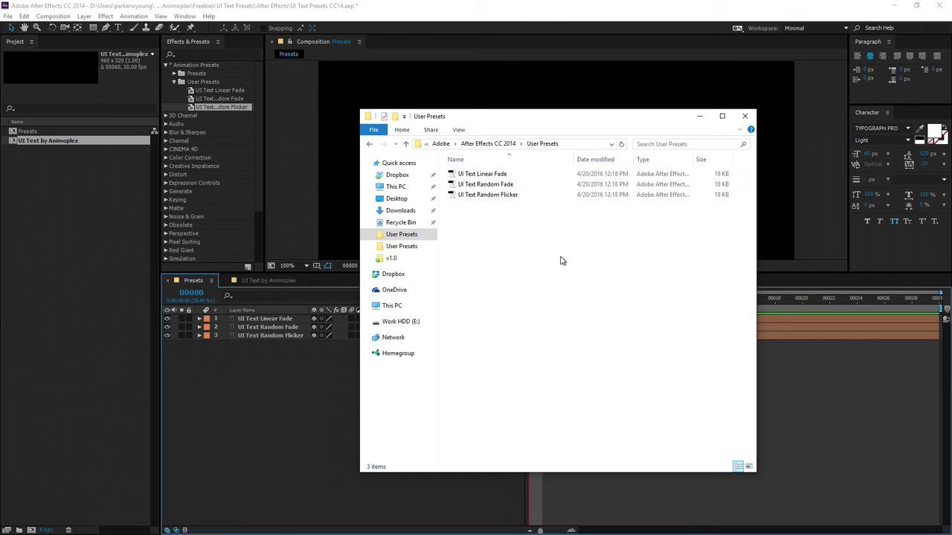
# - Return to After Effects and expand User Presets to show the three UI Text presets
pyautogui.click(288, 432)
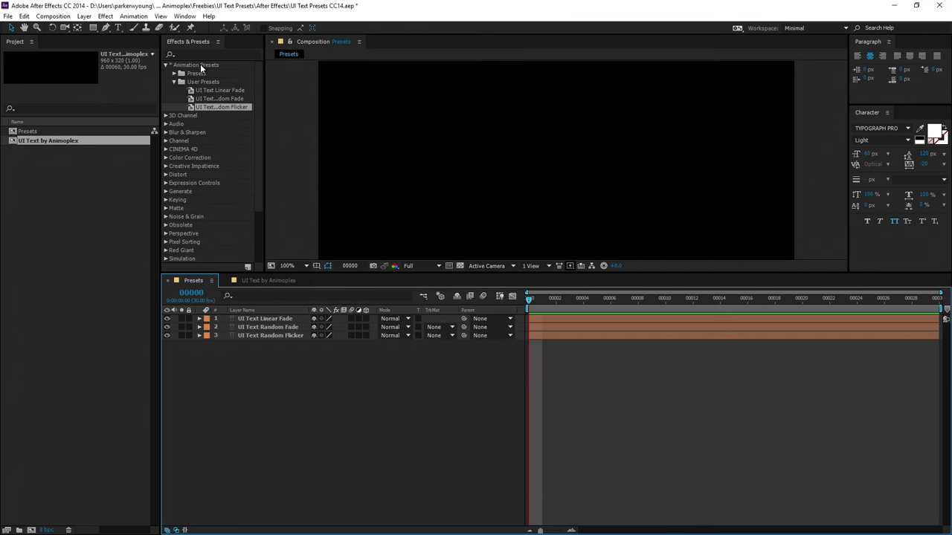
pyautogui.click(205, 87)
pyautogui.click(173, 81)
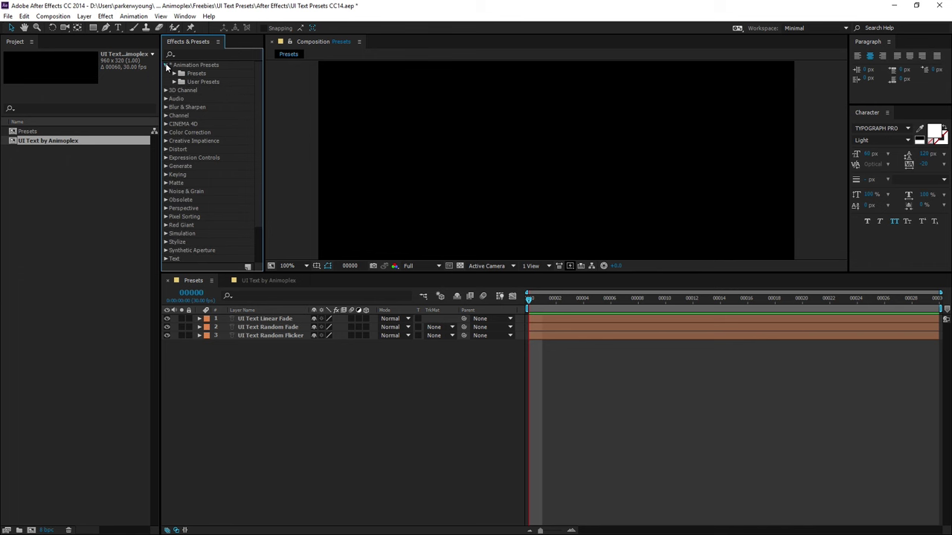
pyautogui.click(166, 65)
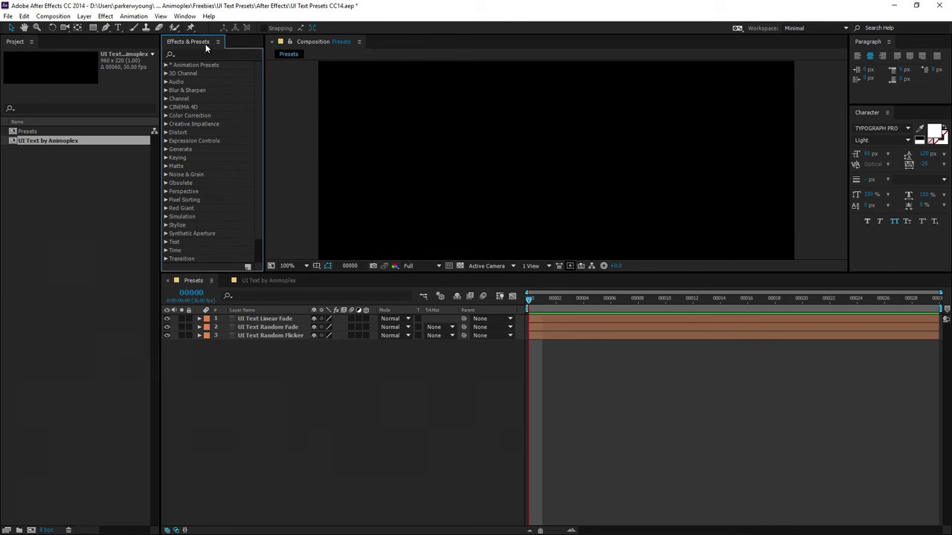
pyautogui.click(165, 65)
pyautogui.click(173, 82)
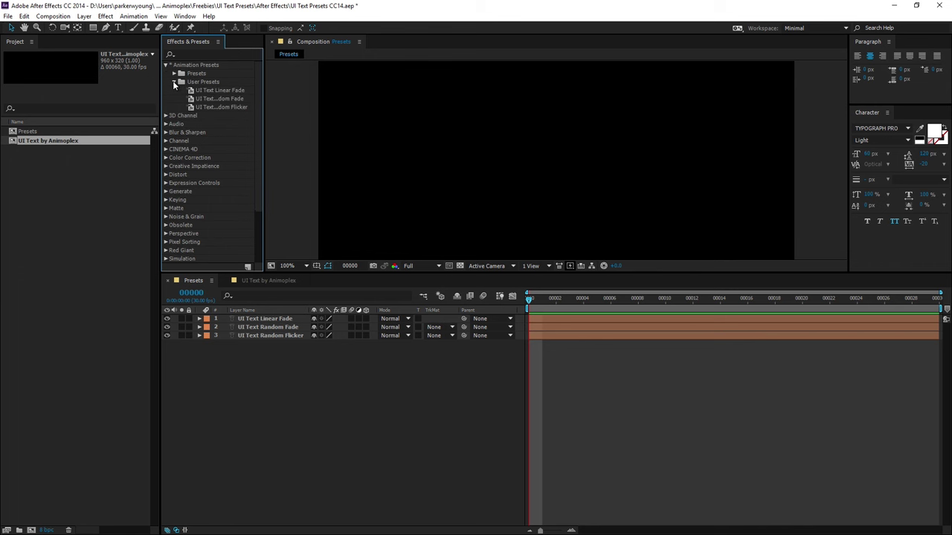
pyautogui.click(223, 91)
pyautogui.keyDown('shift'); pyautogui.click(219, 108); pyautogui.keyUp('shift')
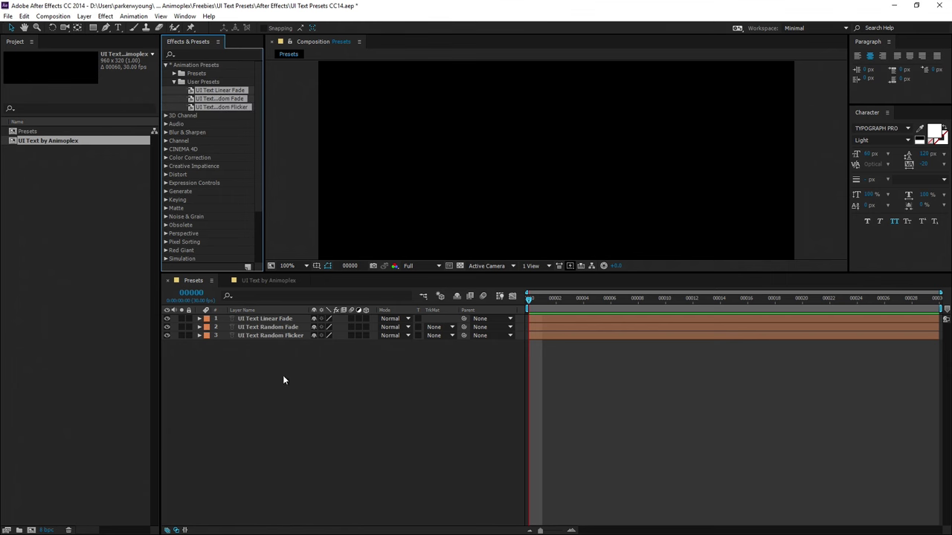
# - Delete the existing Linear Fade animator from the LINEAR FADE layer
pyautogui.click(269, 319)
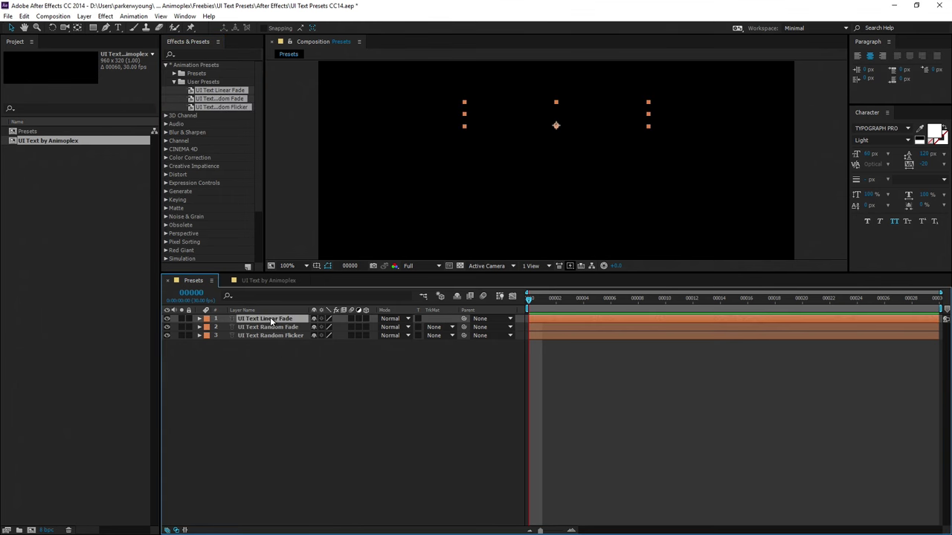
pyautogui.press('u')
pyautogui.click(238, 345)
pyautogui.press('Delete')
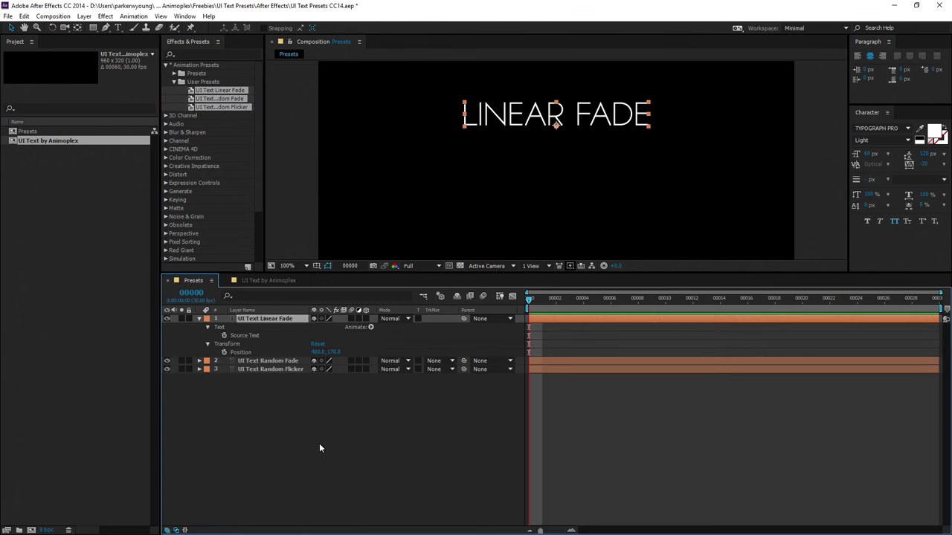
pyautogui.click(319, 443)
pyautogui.click(259, 318)
# - Apply the UI Text Linear Fade preset to LINEAR FADE and reveal its keyframed properties
pyautogui.click(217, 90)
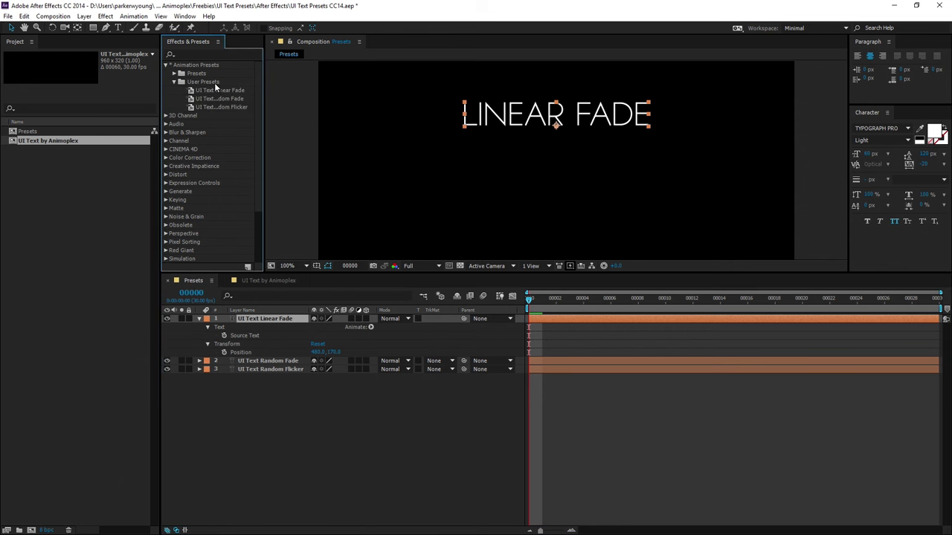
pyautogui.doubleClick(217, 90)
pyautogui.click(329, 426)
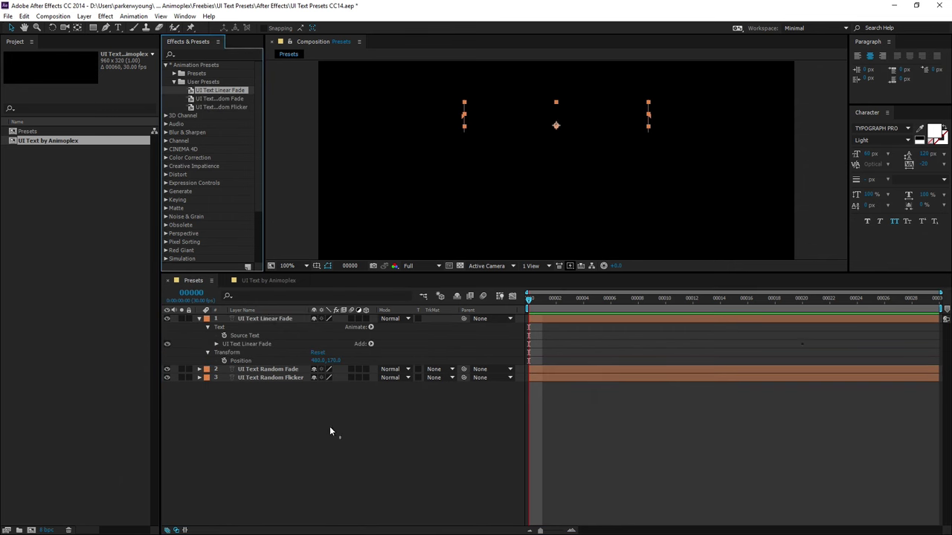
pyautogui.click(268, 318)
pyautogui.press('u')
# - Preview the three text animations from near the start, then collapse the layer
pyautogui.click(369, 457)
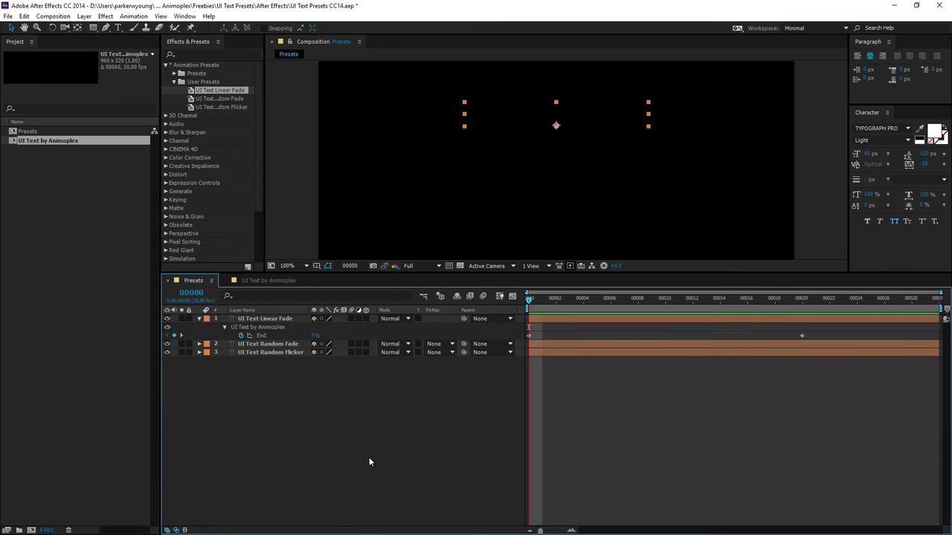
pyautogui.click(542, 299)
pyautogui.press('space')
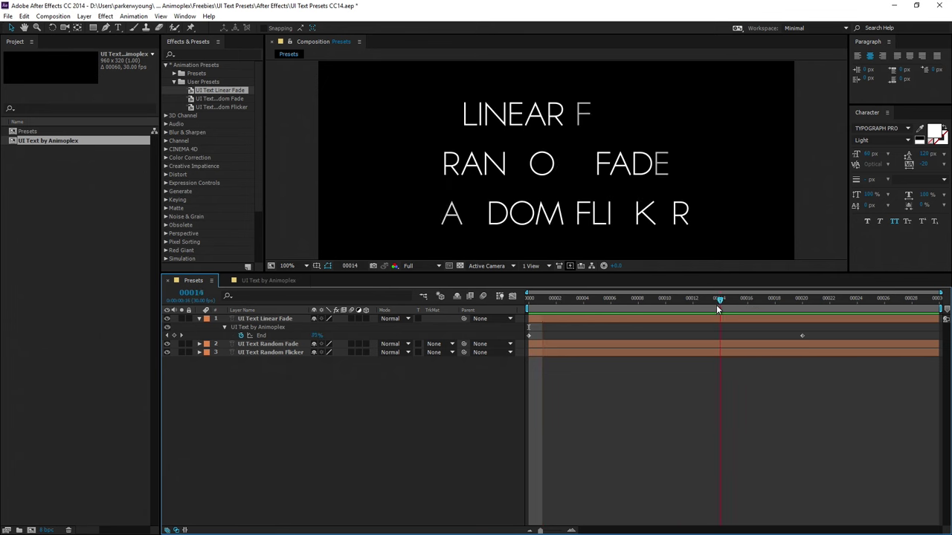
pyautogui.press('u')
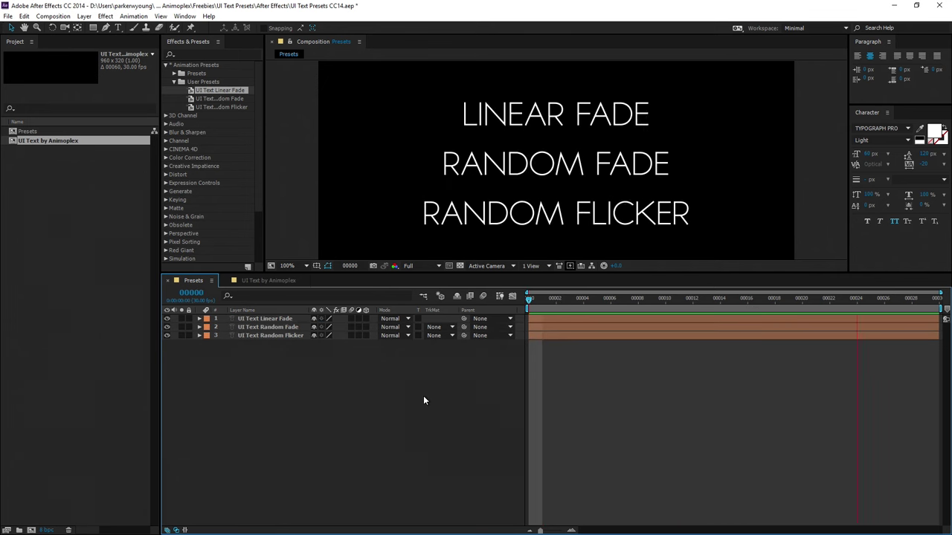